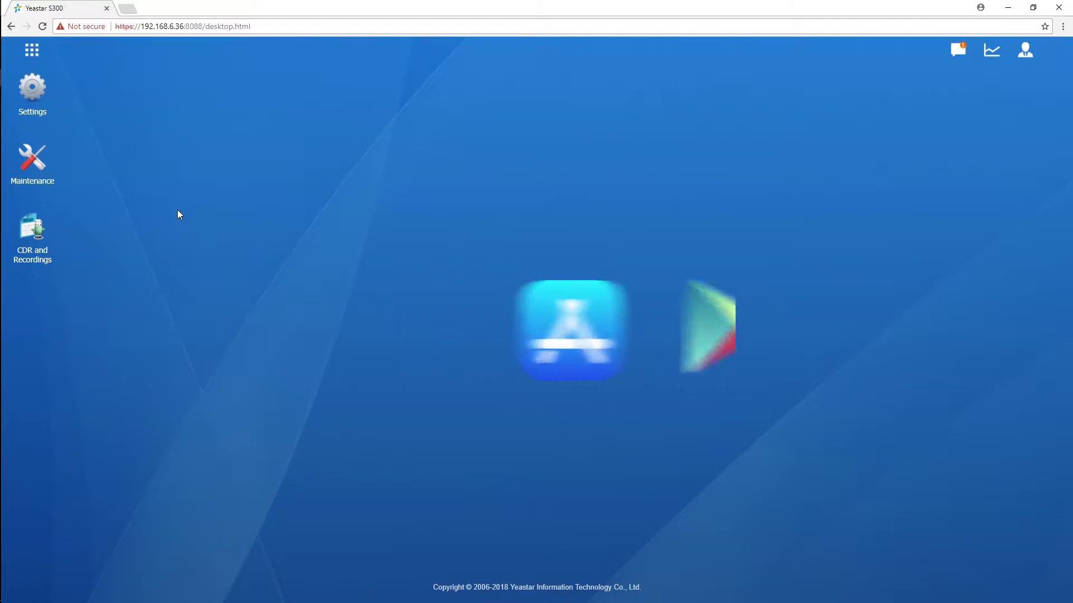
Bring up the app launcher showing all installed apps.
left_click(32, 51)
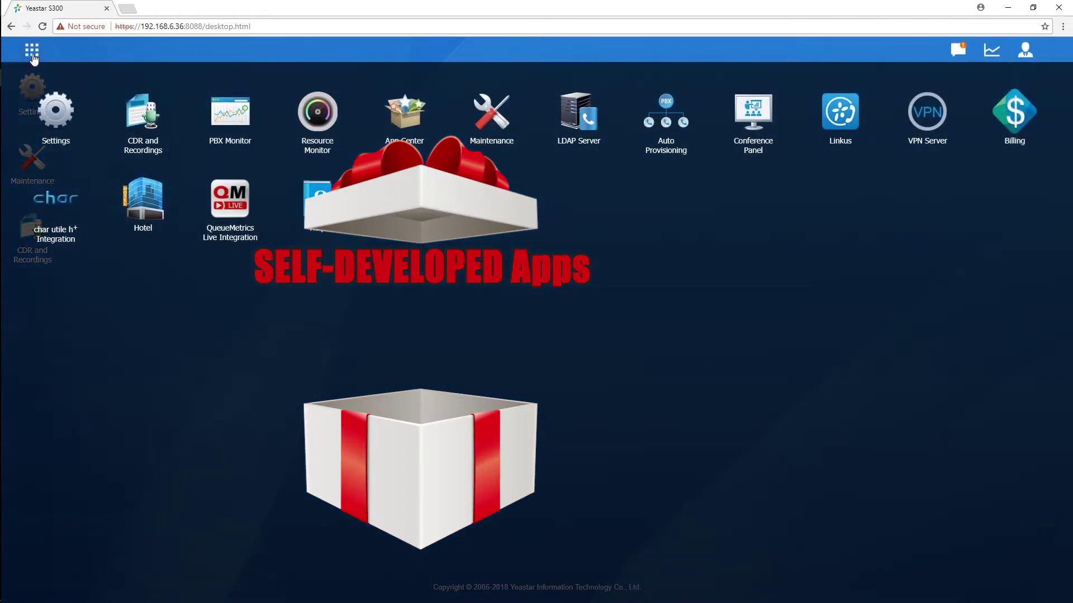
Open the App Center and scroll its list from PBX Center down to VPN Server and back up.
left_click(404, 125)
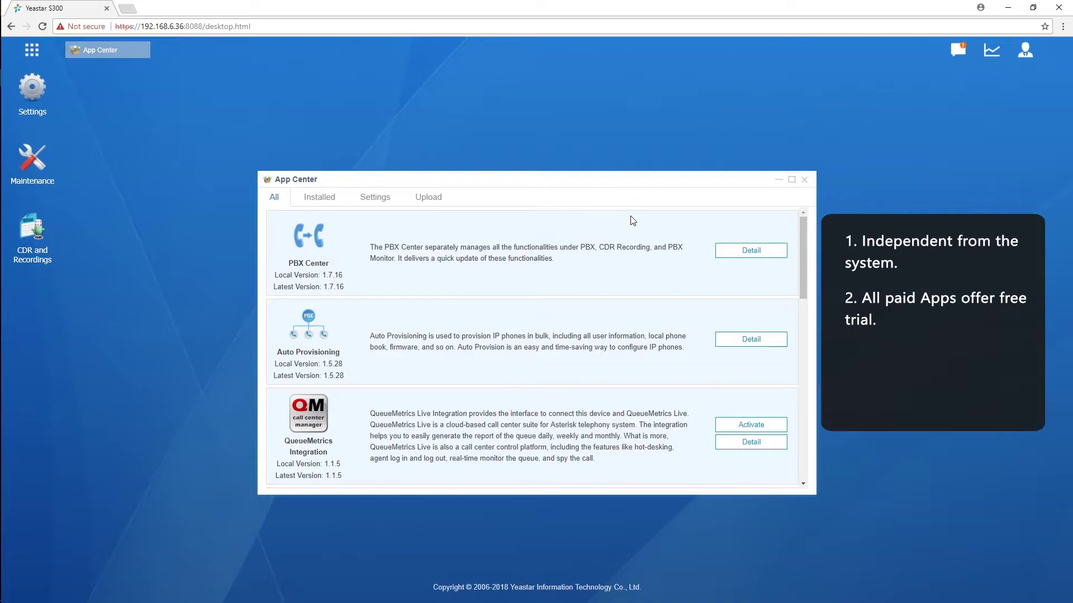
left_click_drag(803, 267, 809, 457)
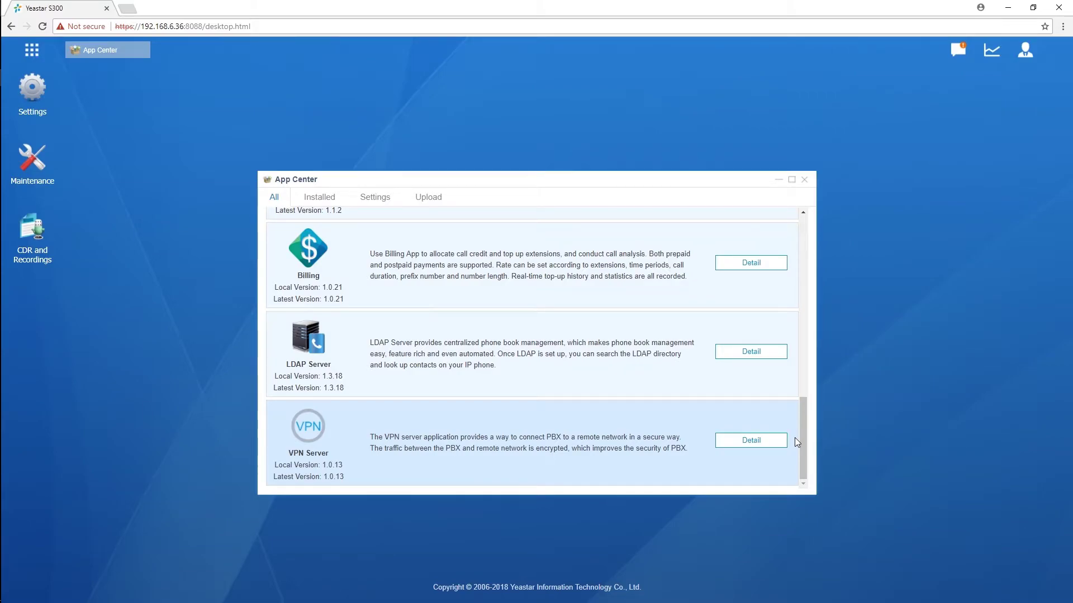
scroll(803, 434, "up", 1)
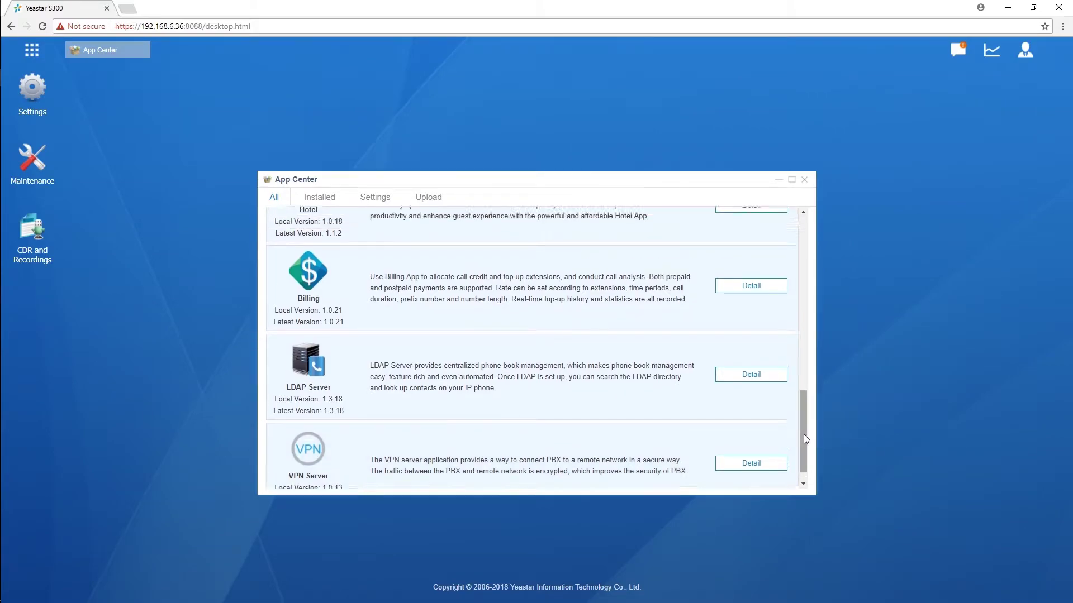
scroll(803, 434, "up", 10)
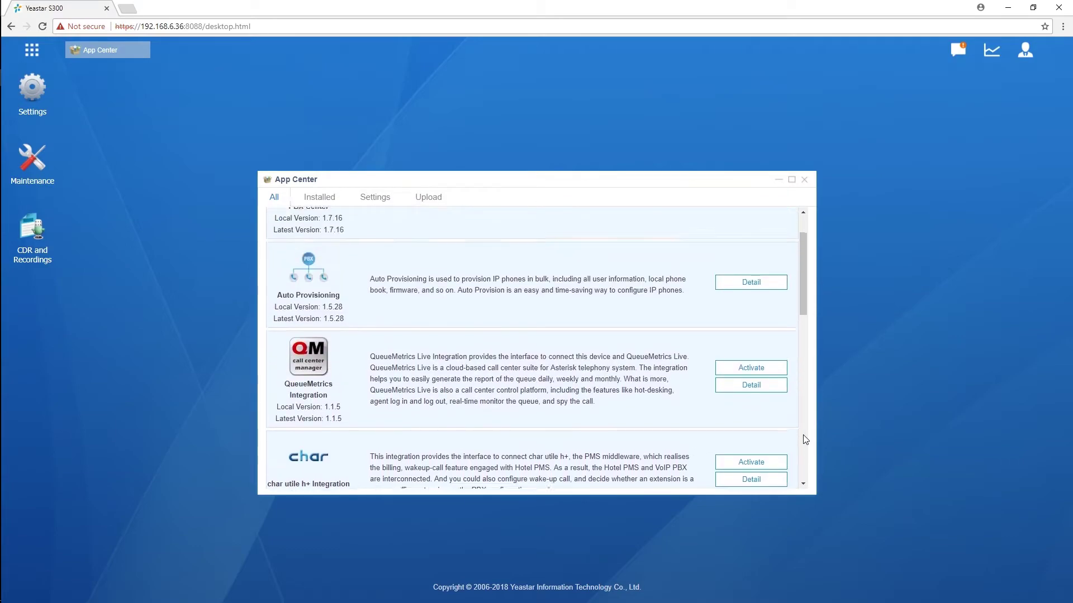
scroll(805, 439, "up", 3)
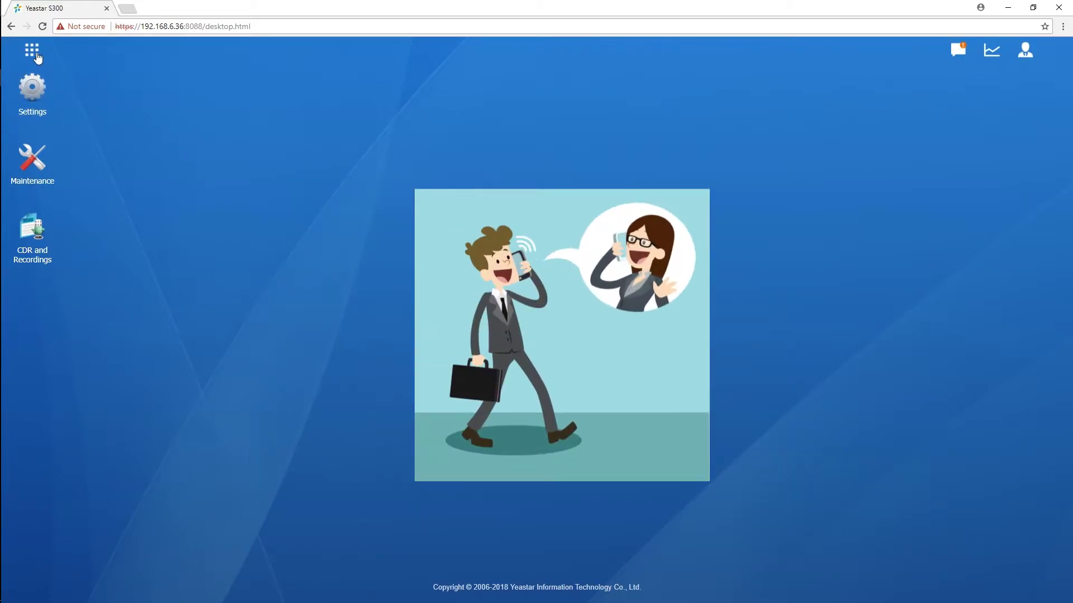
Open Linkus and switch on the client for extensions 1000, 1001 and 1002.
left_click(35, 54)
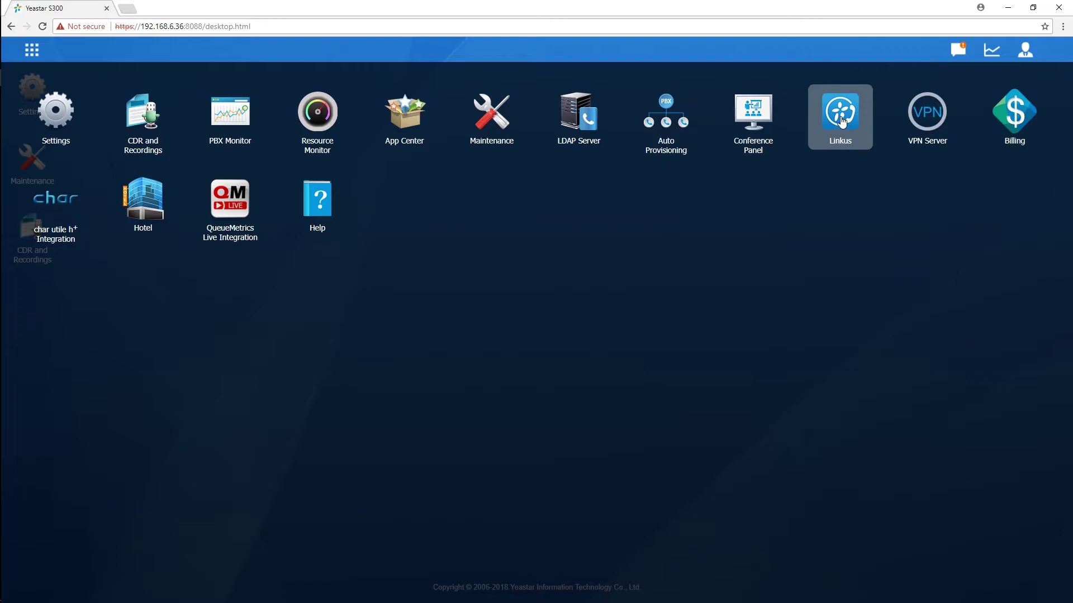
left_click(843, 121)
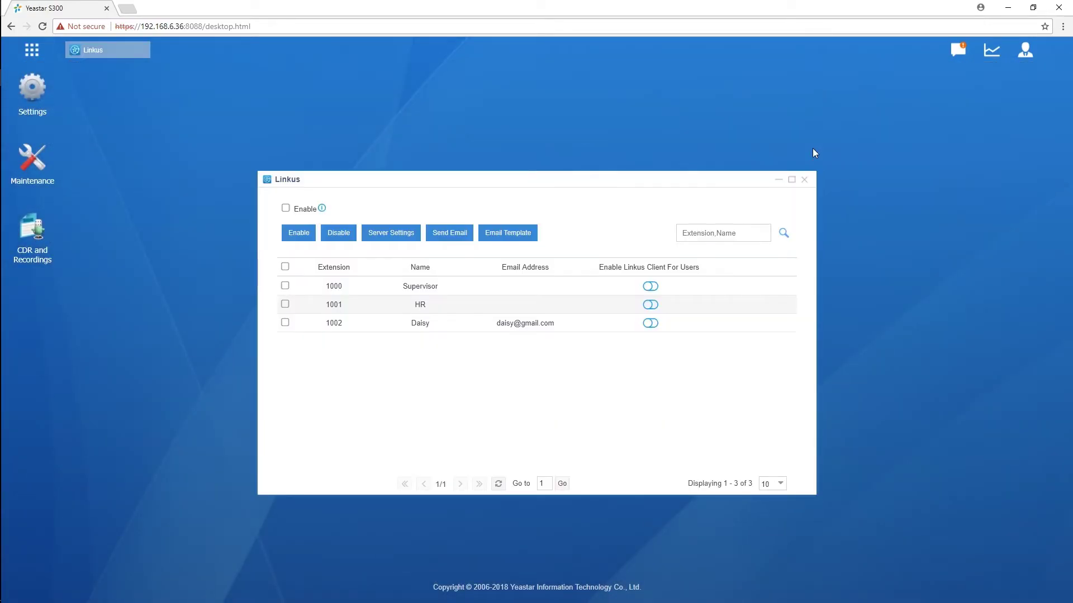
left_click(652, 289)
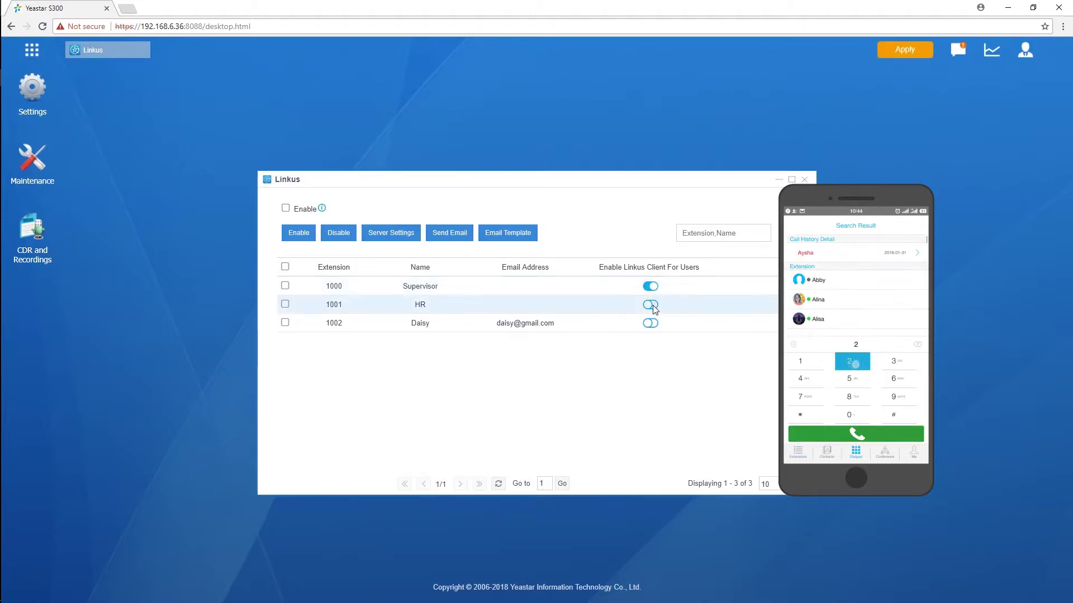
left_click(650, 305)
left_click(652, 324)
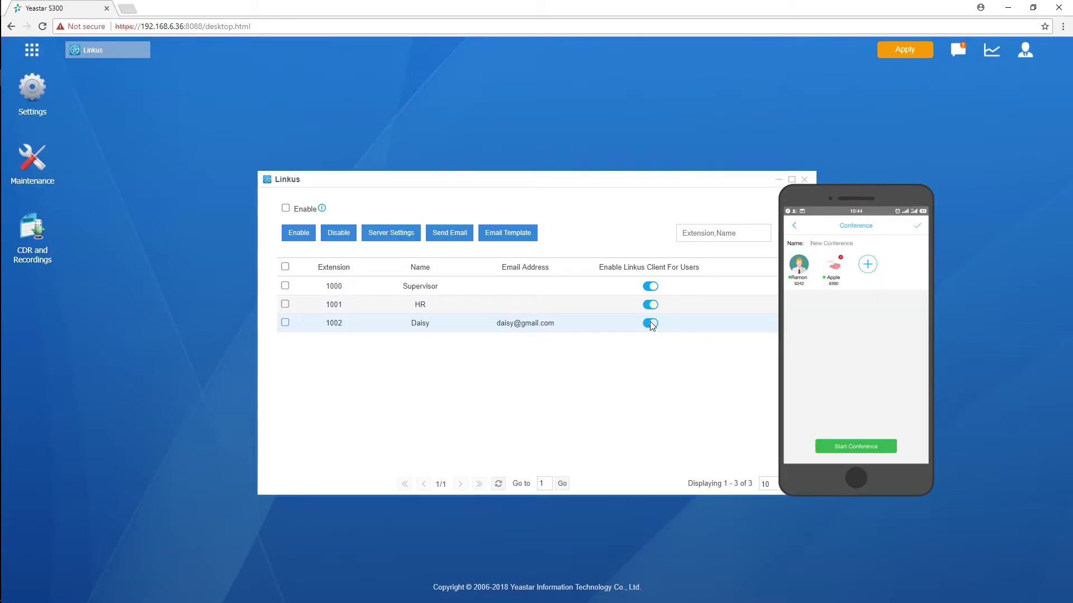
Enable the Linkus application, confirm with Yes, and close its window.
left_click(285, 209)
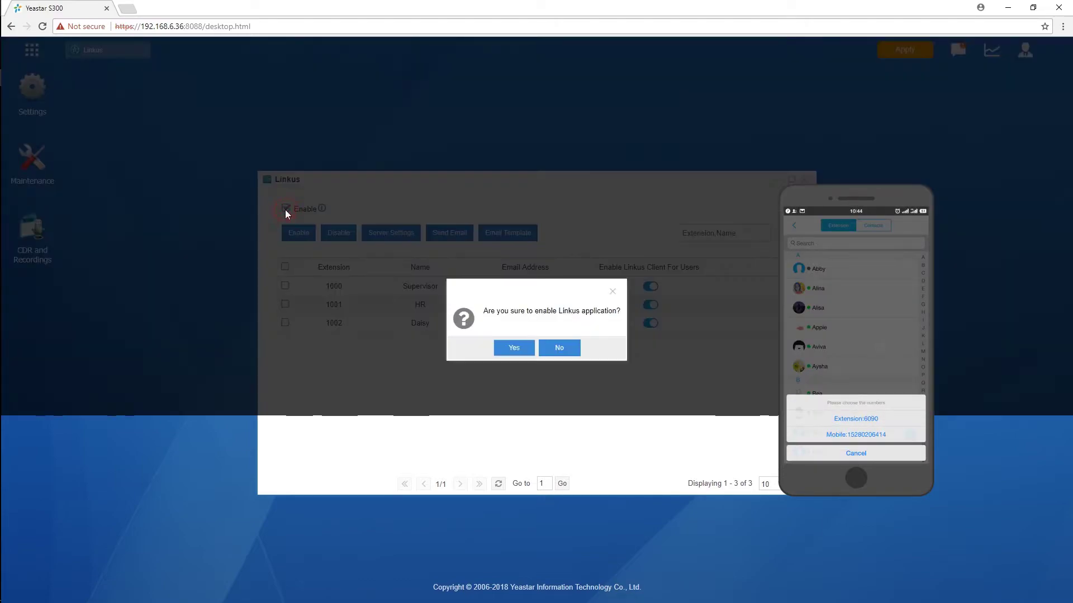
left_click(514, 348)
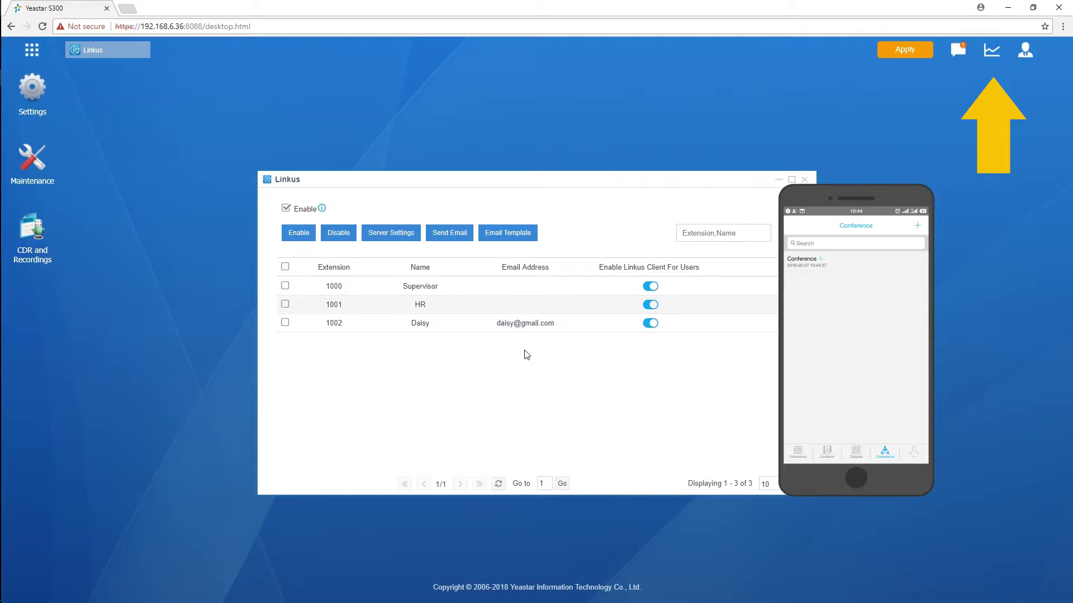
left_click(805, 180)
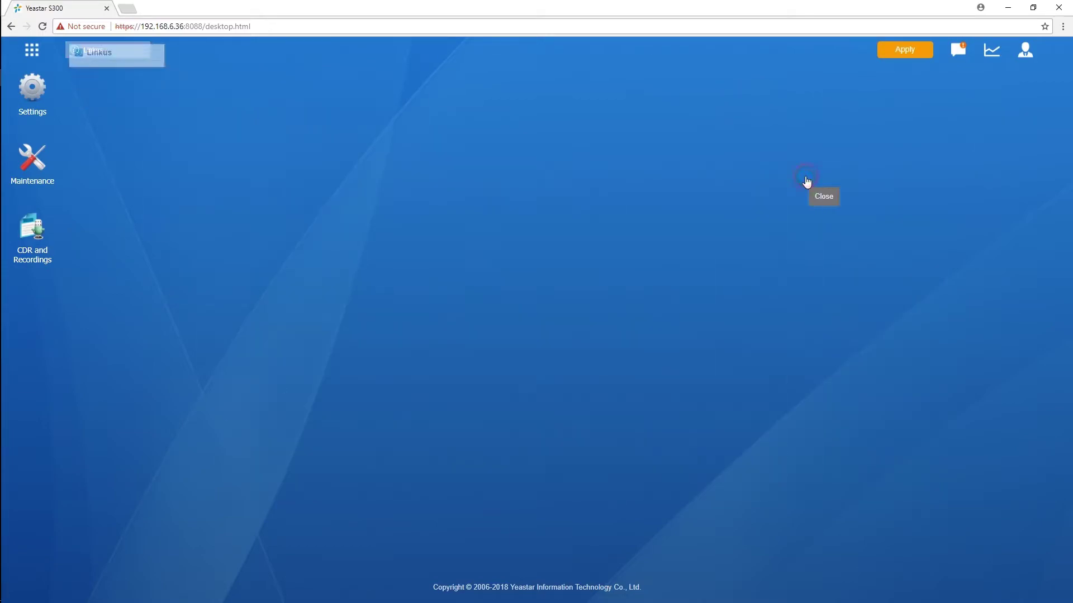
left_click(33, 53)
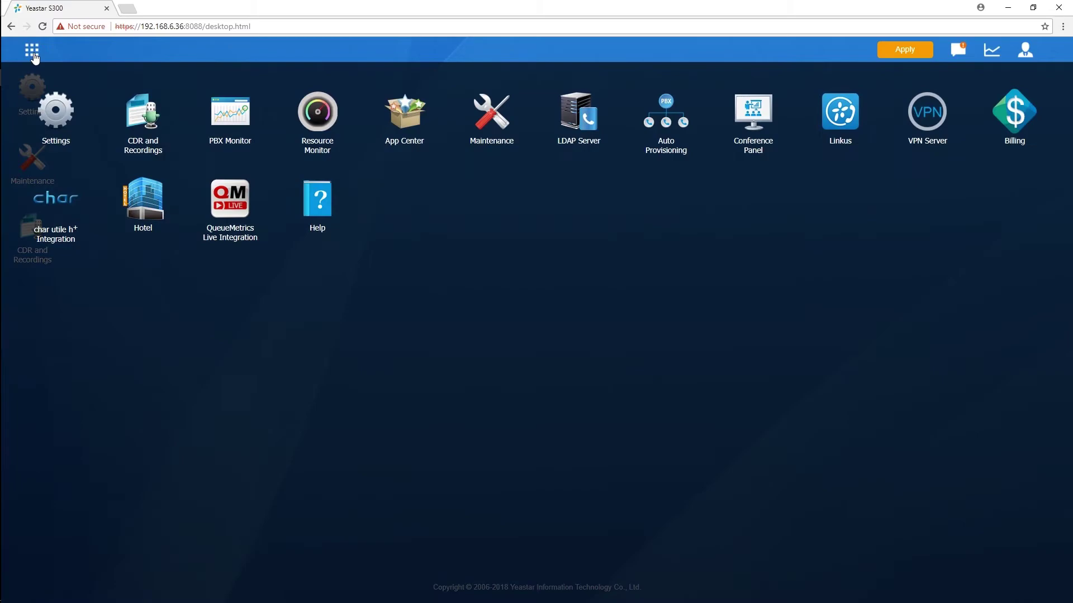
left_click(758, 124)
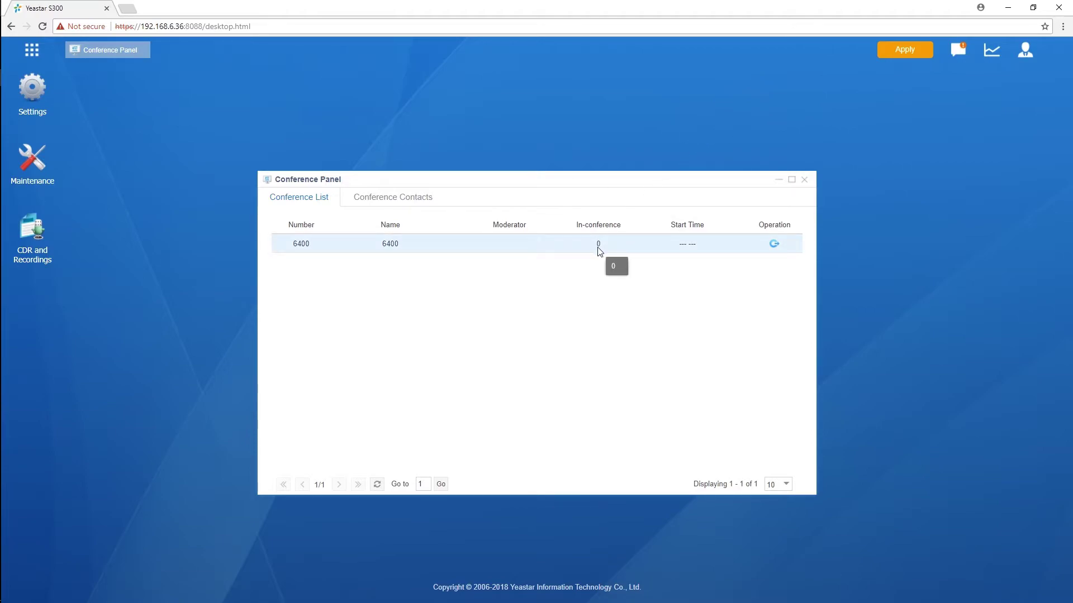
left_click(774, 244)
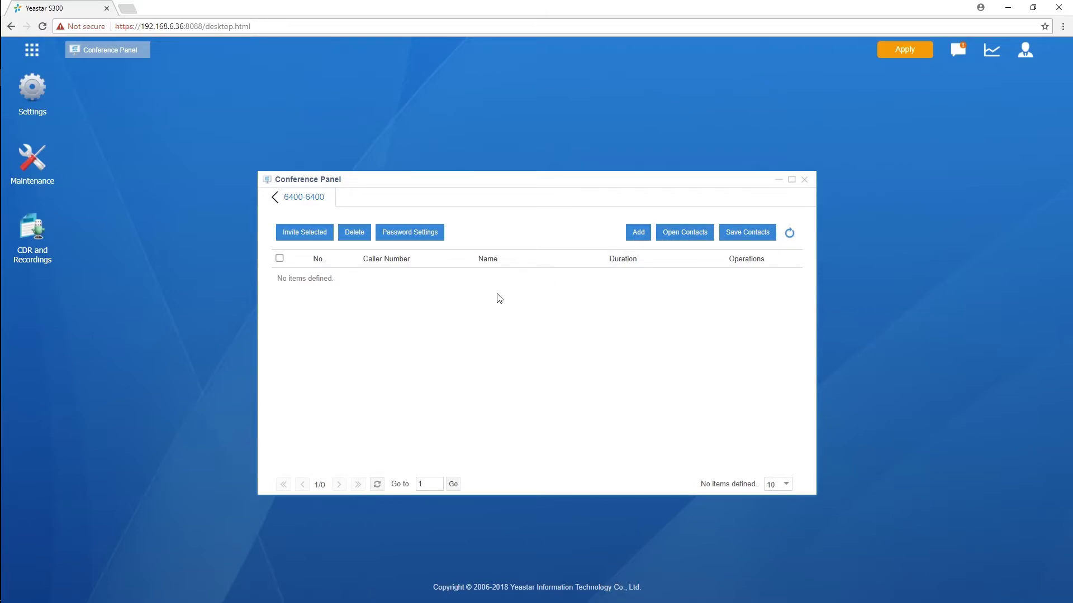
left_click(295, 231)
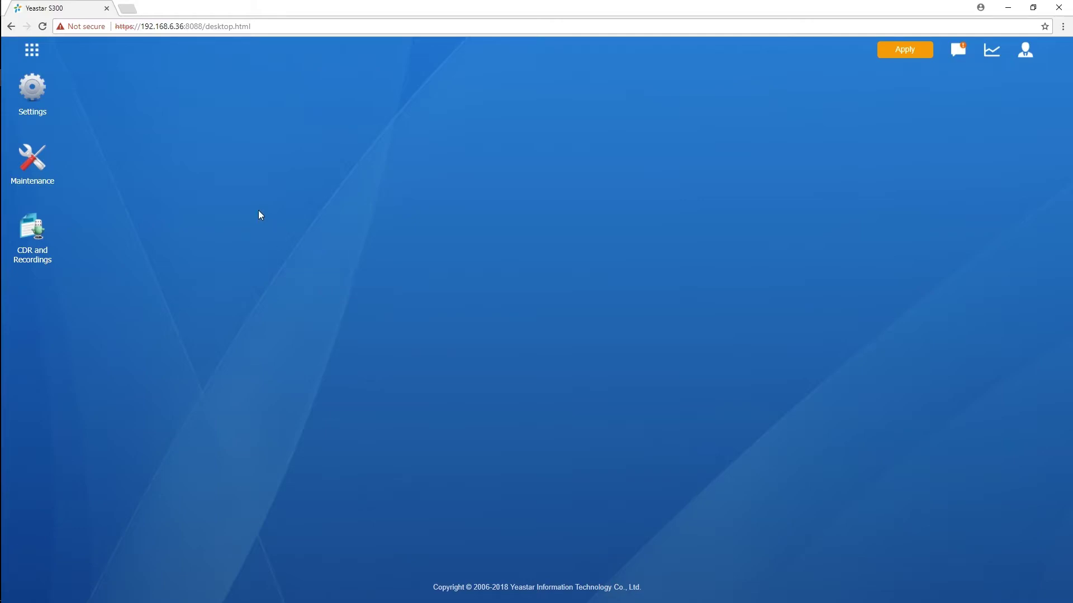
Open QueueMetrics Live Integration, tick Enable, and cancel the license activation prompt.
left_click(30, 52)
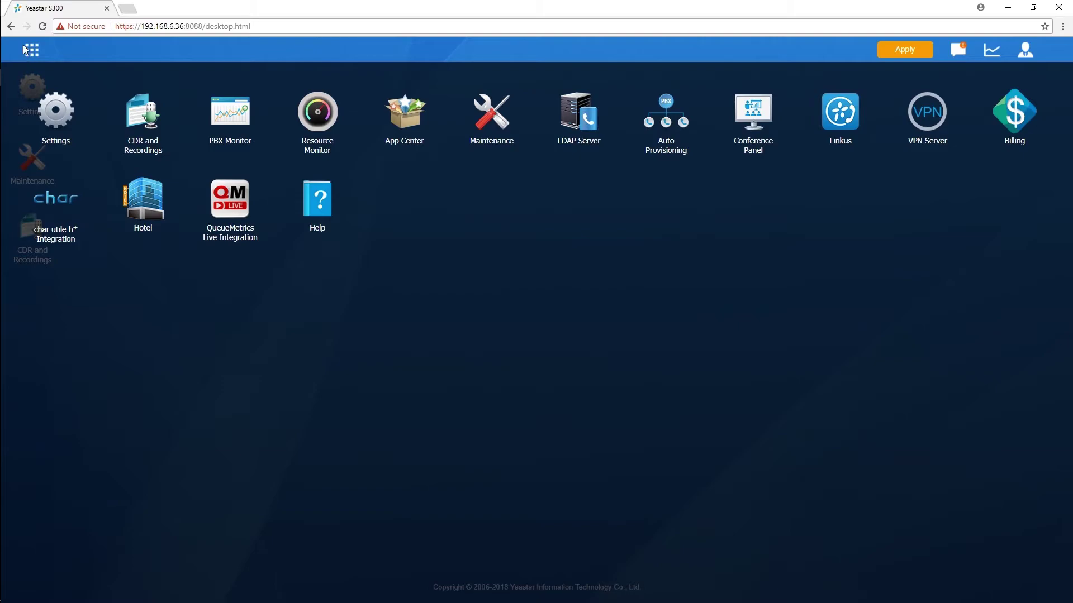
left_click(242, 219)
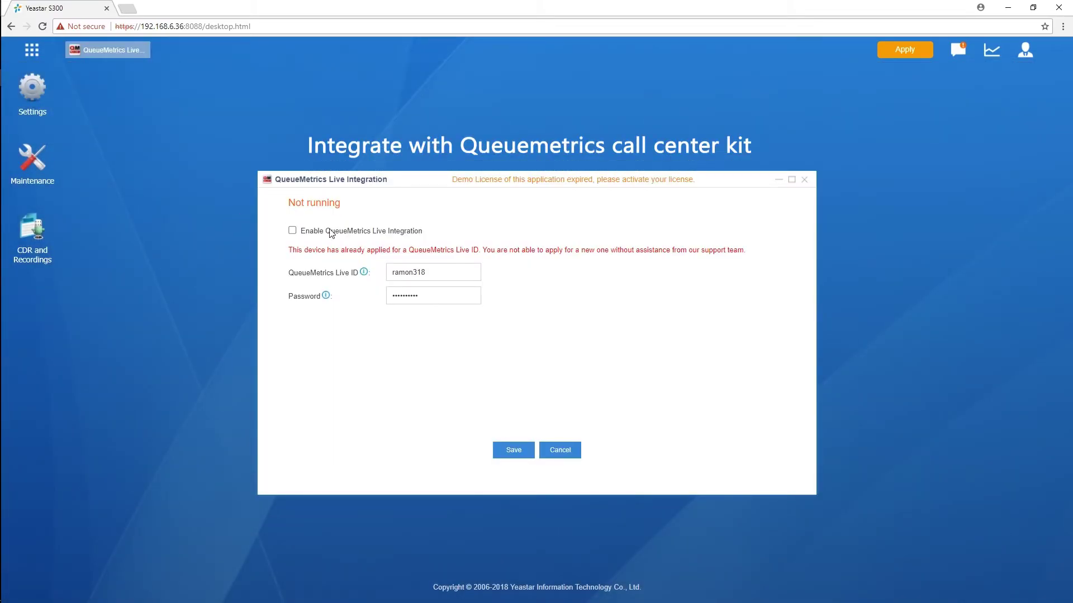
left_click(292, 232)
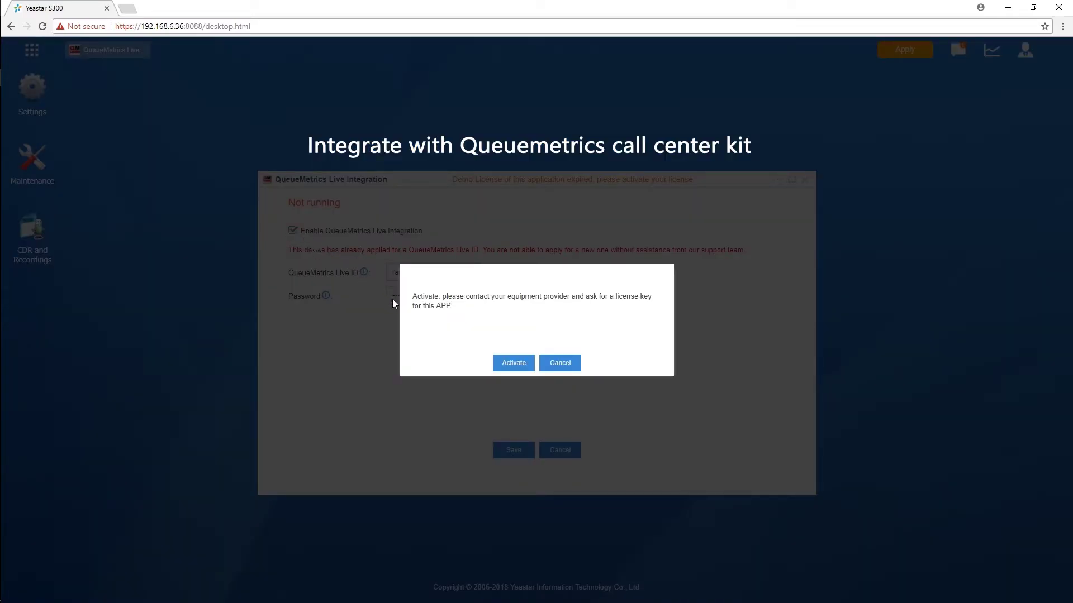
left_click(561, 364)
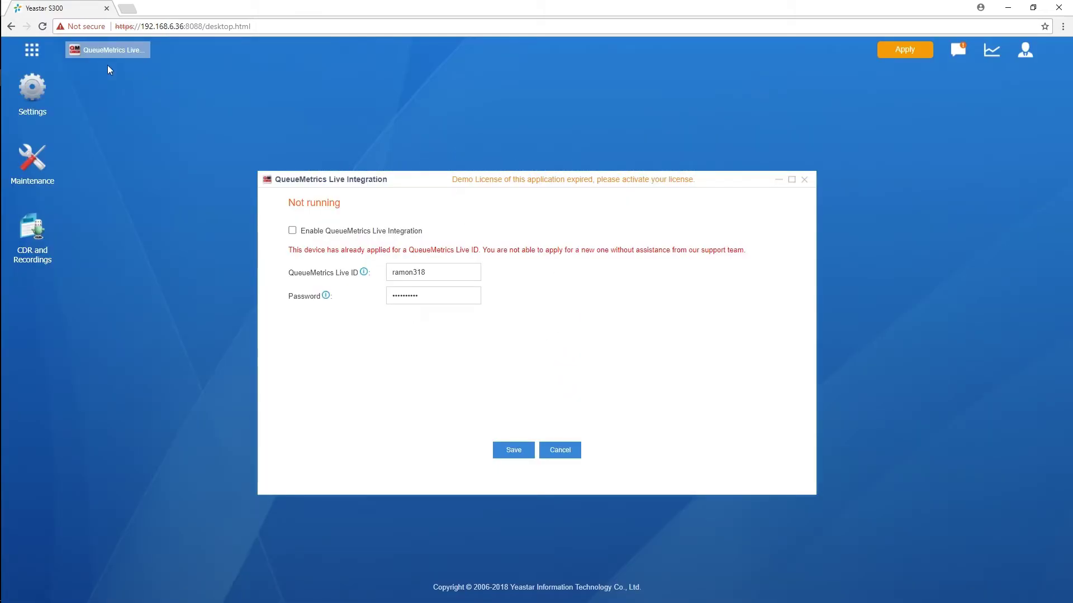
Open char utile h+ Integration and go to its enable-app settings.
left_click(32, 50)
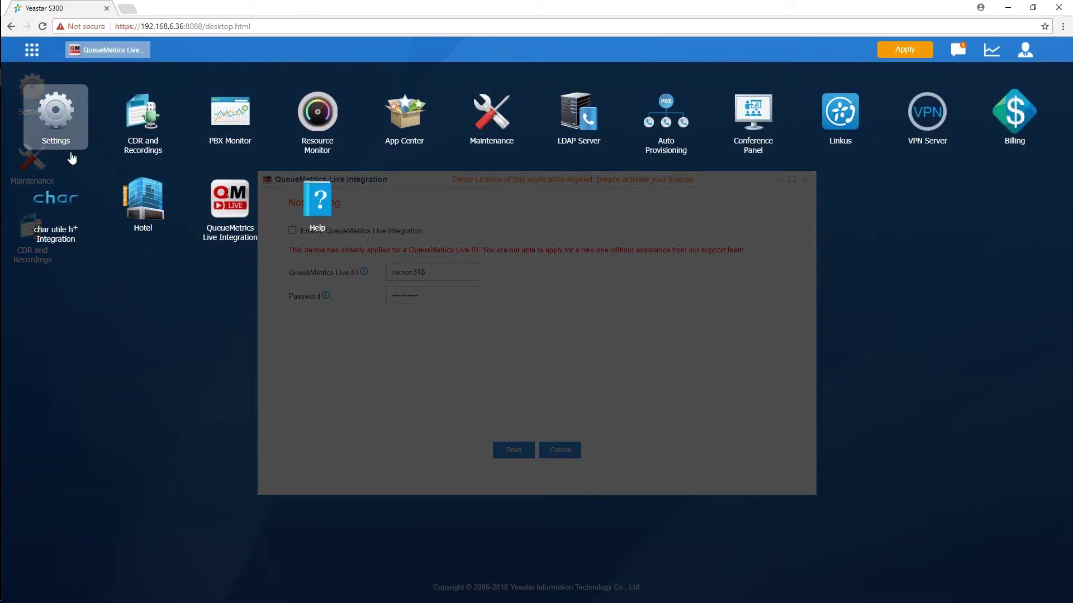
left_click(70, 215)
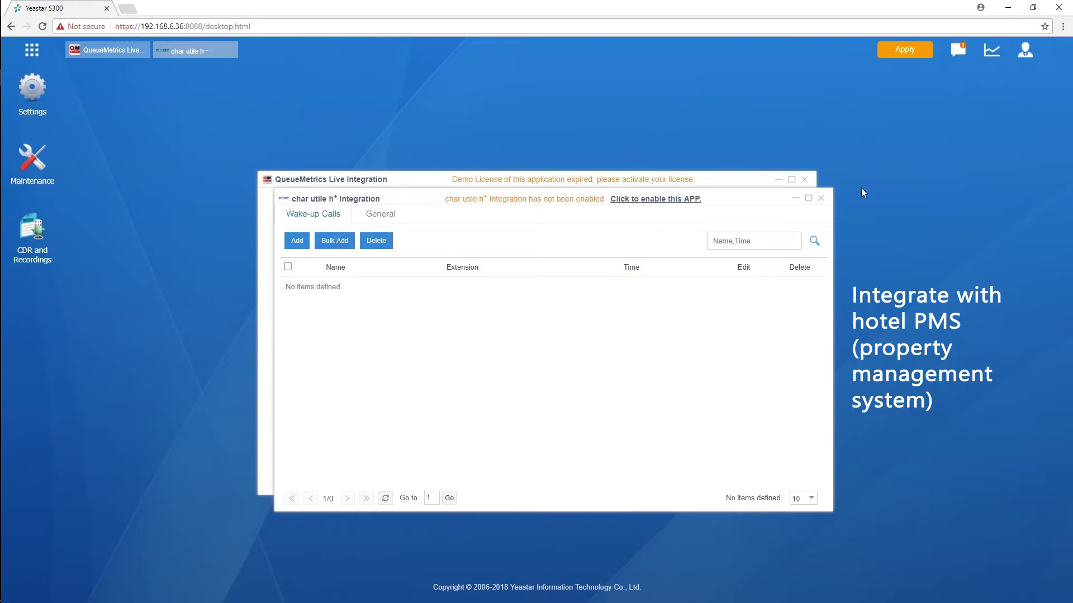
left_click(693, 201)
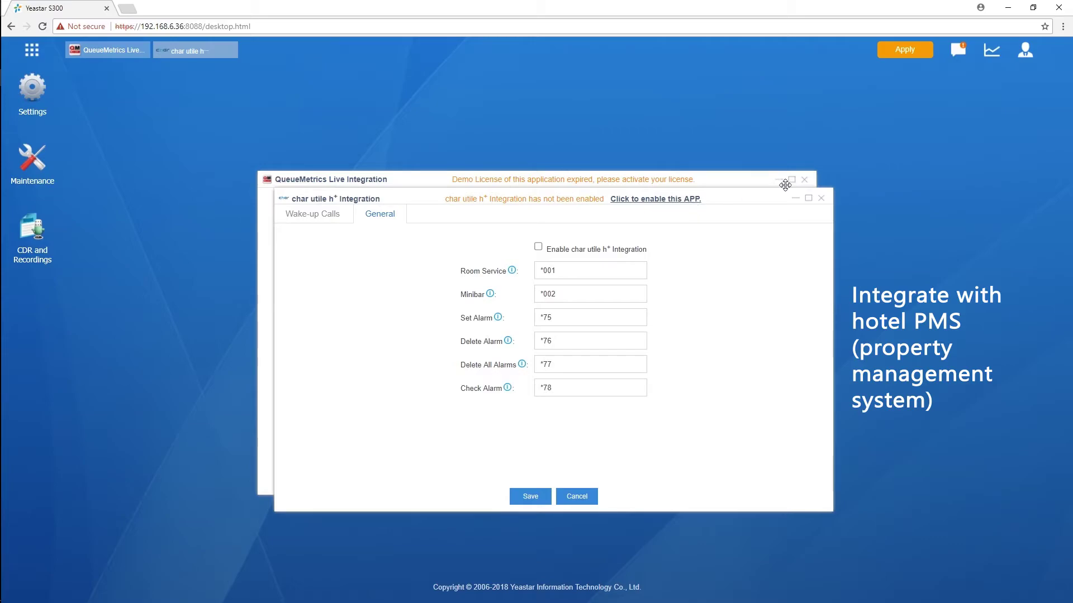
Close the QueueMetrics and char utile h+ Integration windows and reopen the launcher.
left_click(806, 180)
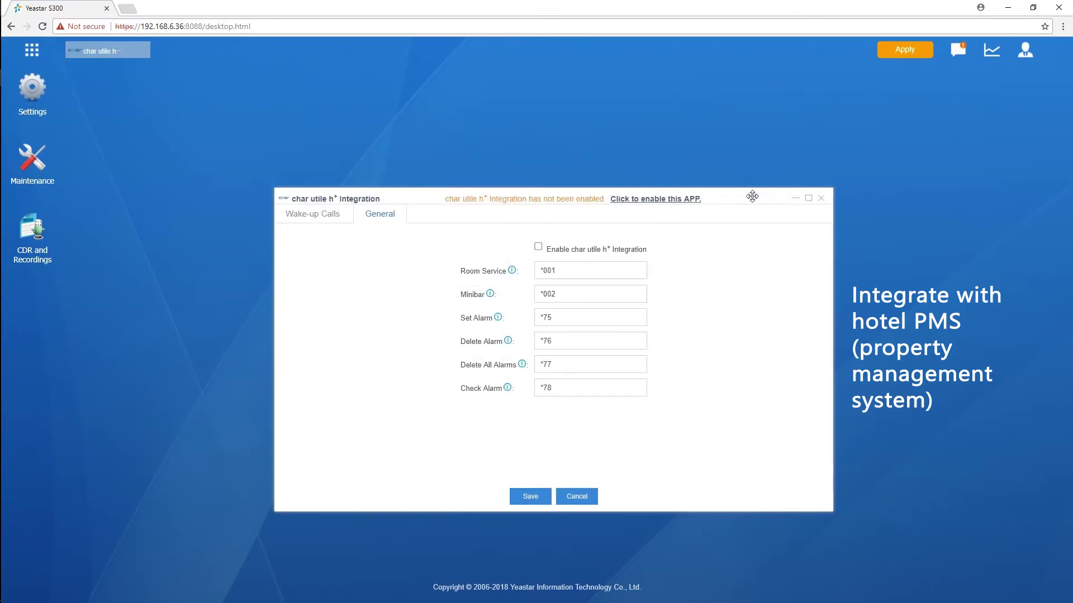
left_click_drag(751, 197, 737, 162)
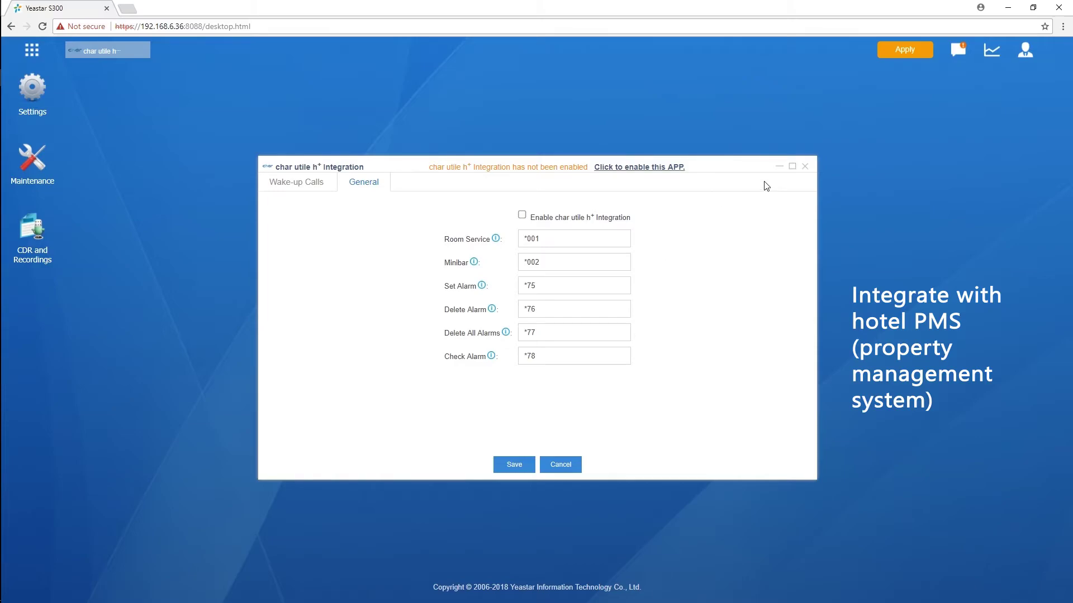
left_click(807, 169)
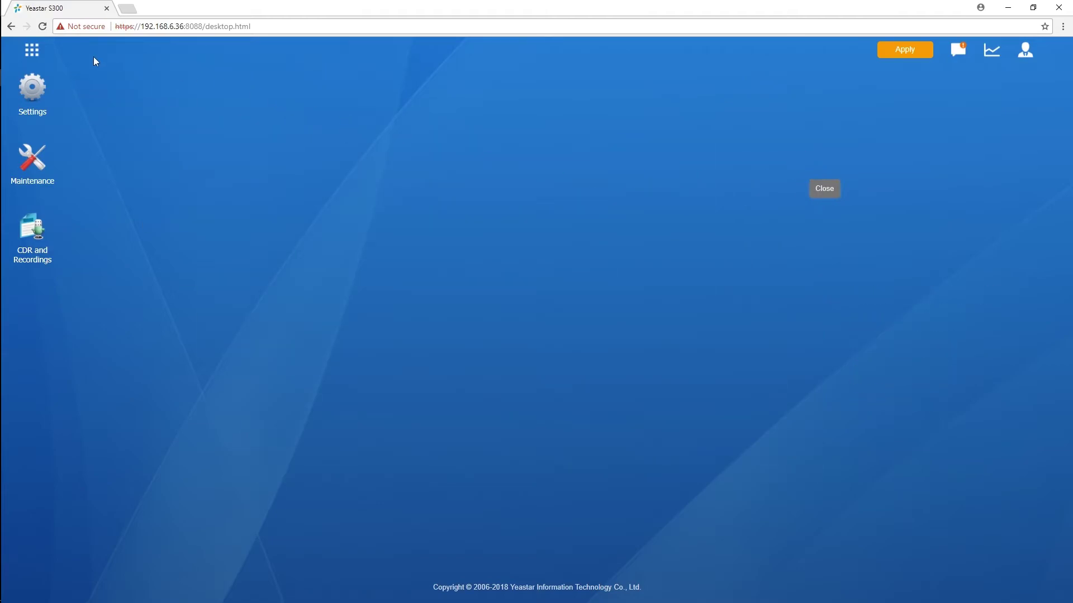
left_click(25, 54)
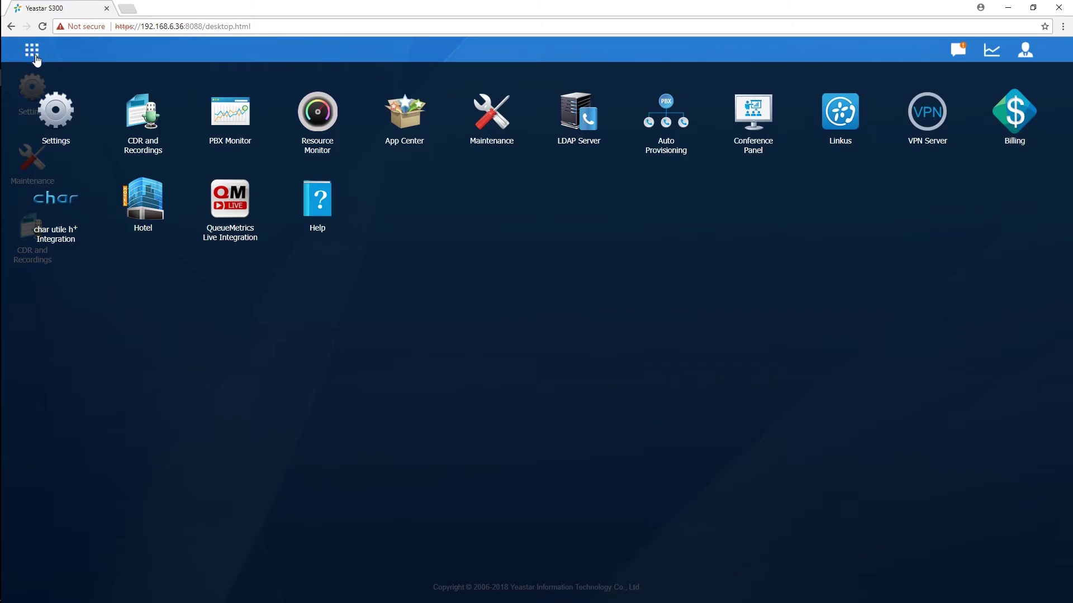
Open the Hotel app, view the empty Booking List and start adding a booking.
left_click(137, 211)
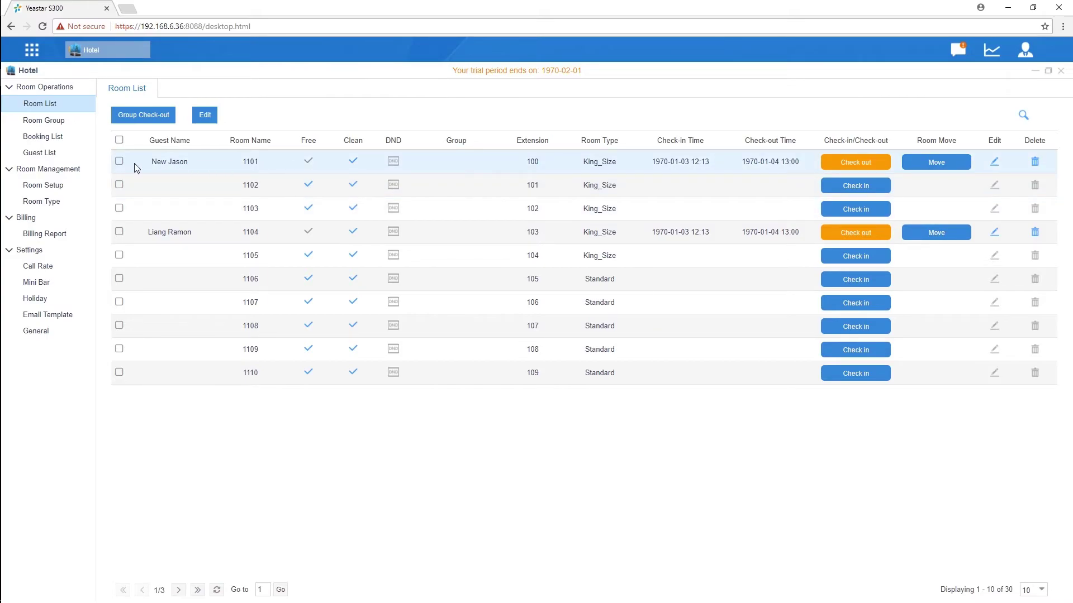
left_click(45, 137)
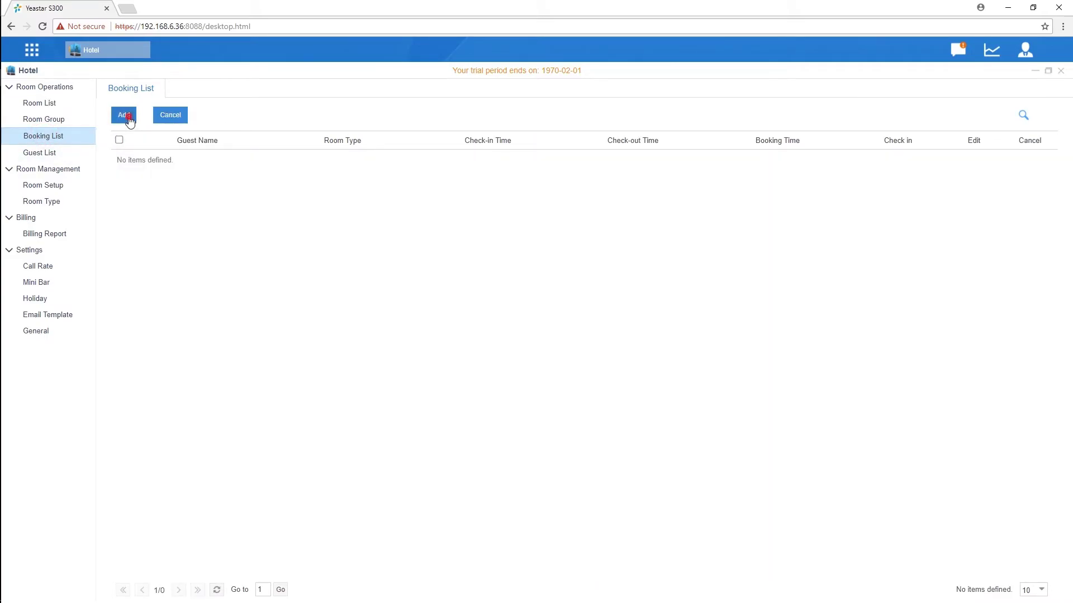
left_click(128, 115)
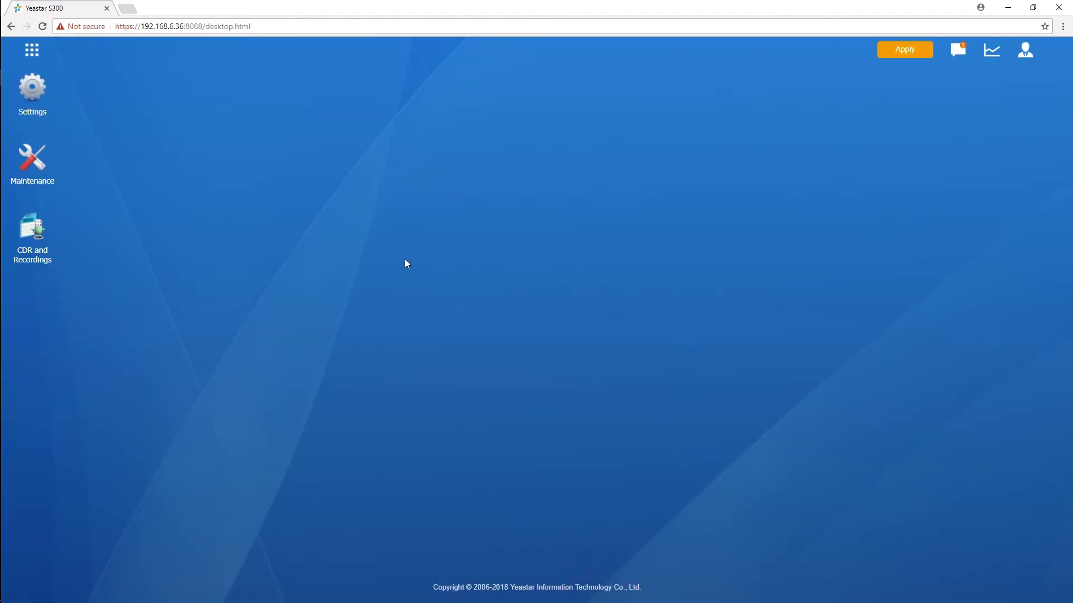
Open VPN Server and browse its Account, Static IP and Clients List tabs.
left_click(33, 50)
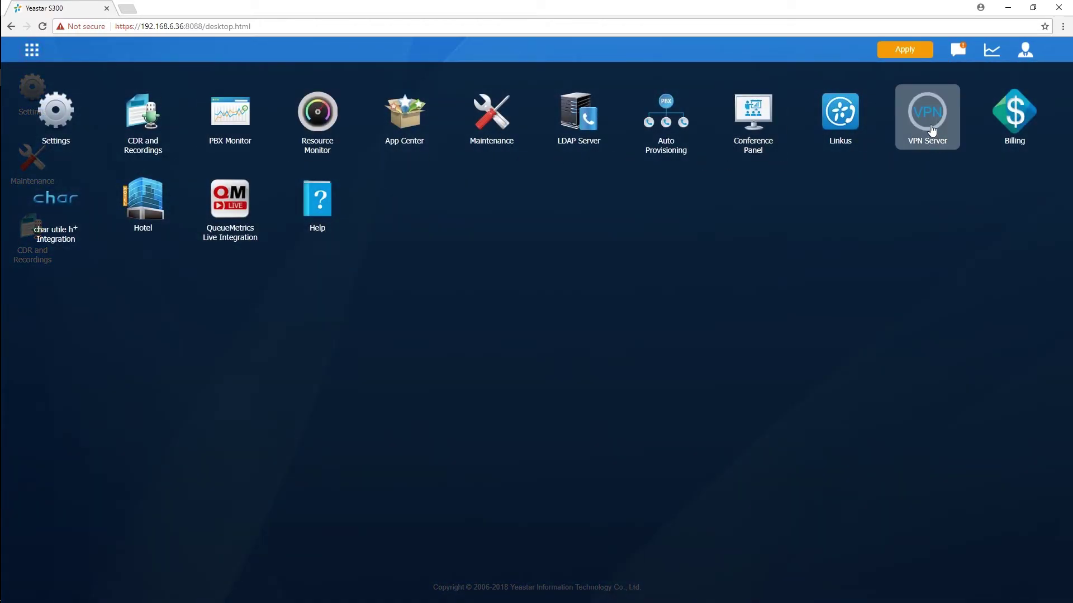
left_click(930, 127)
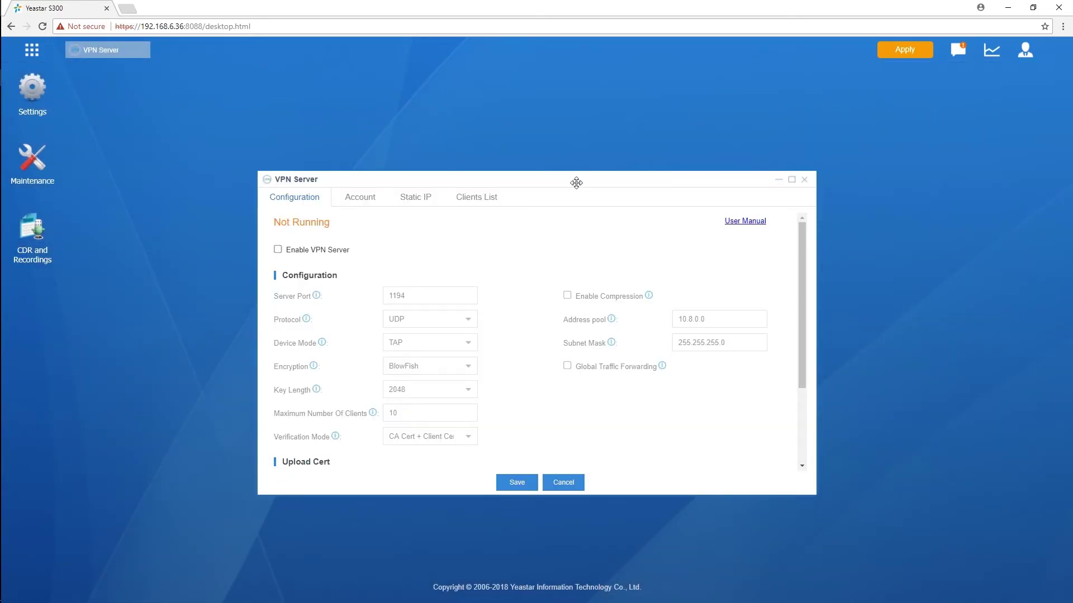
left_click(278, 250)
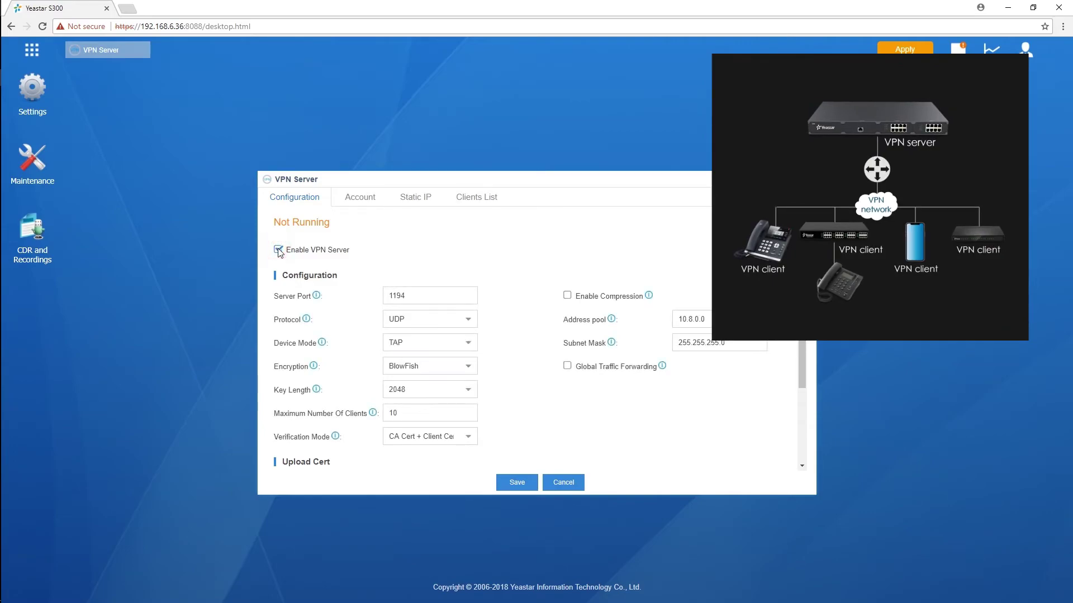
left_click(361, 197)
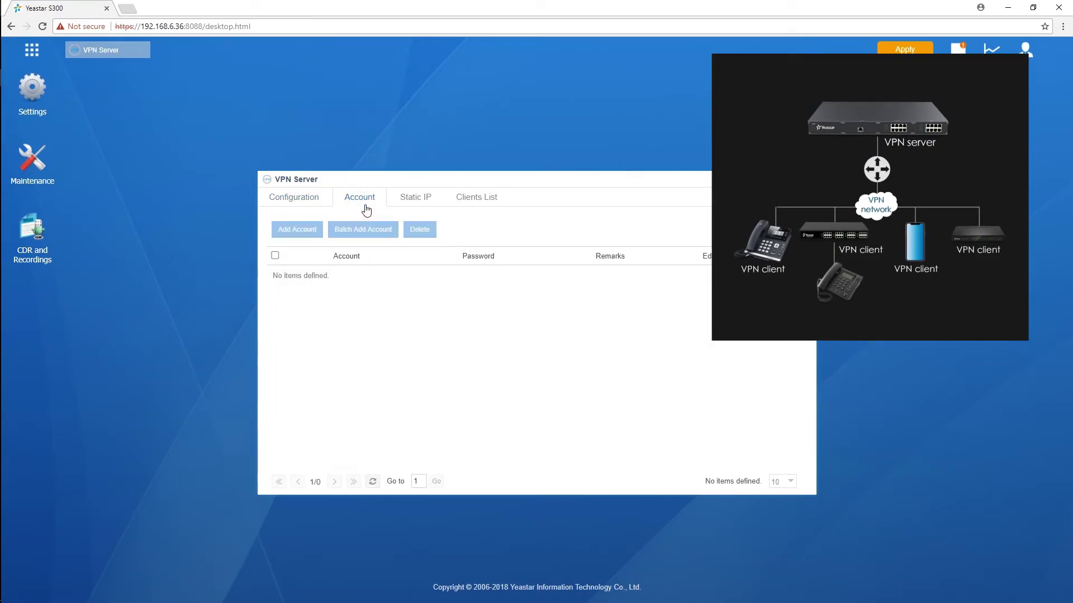
left_click(416, 205)
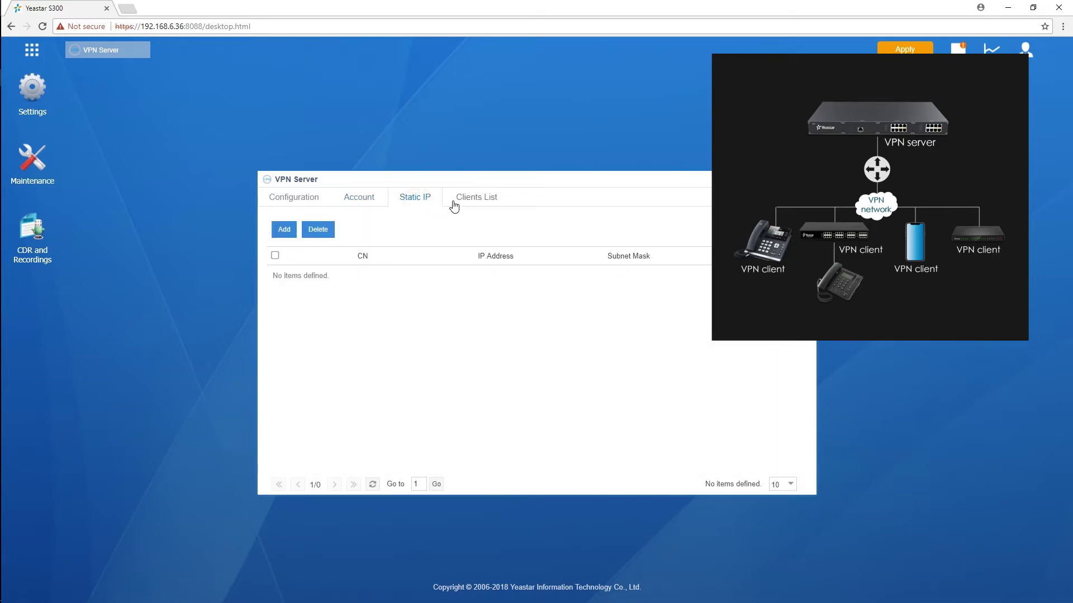
left_click(473, 203)
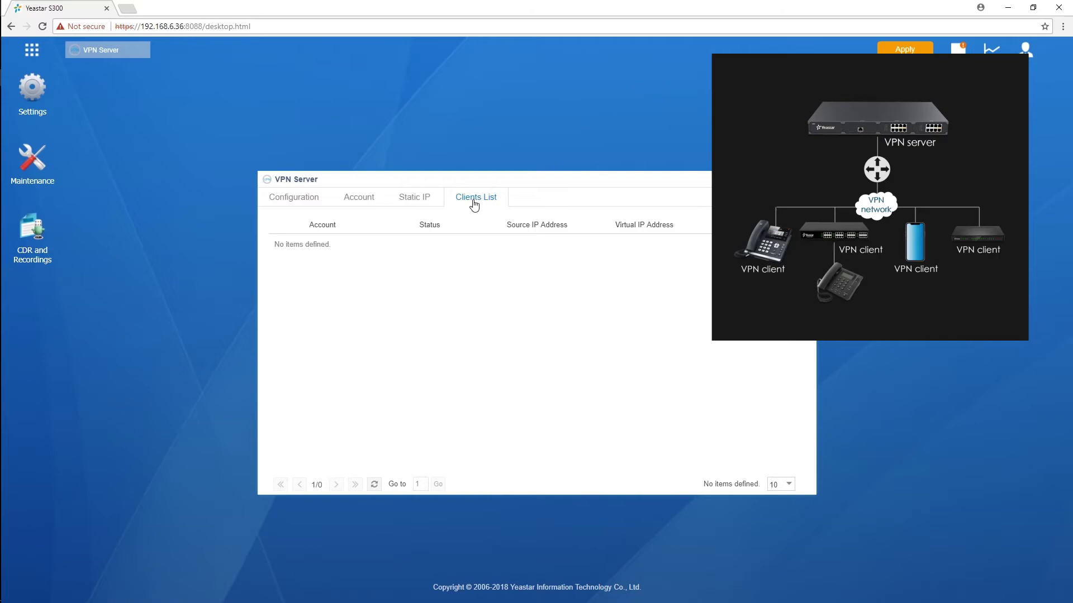
Return to Configuration, tick Enable VPN Server, and scroll down to the certificate fields.
left_click(304, 205)
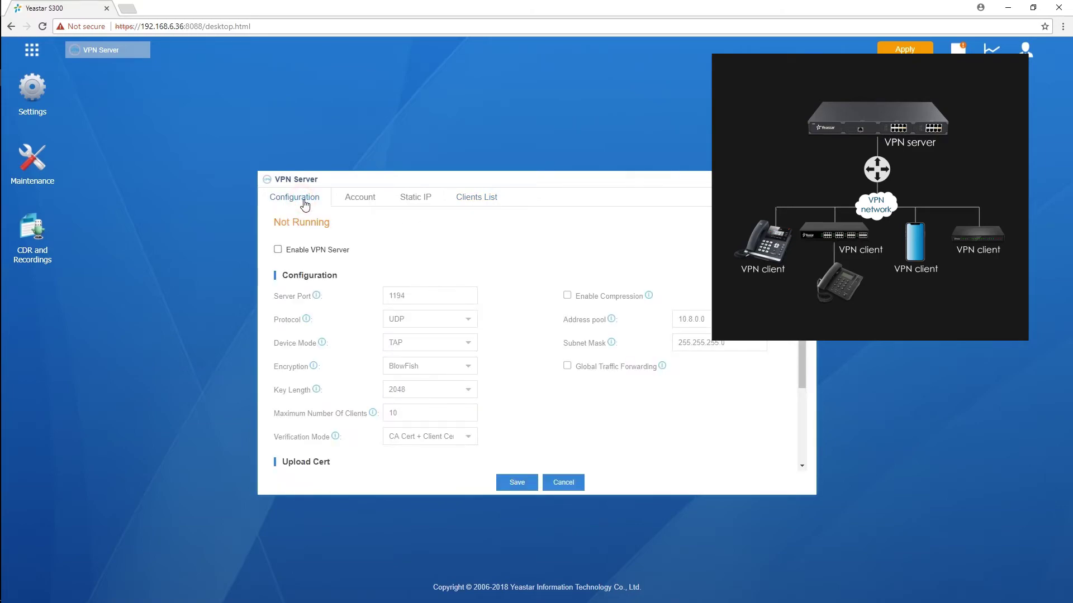
left_click(278, 251)
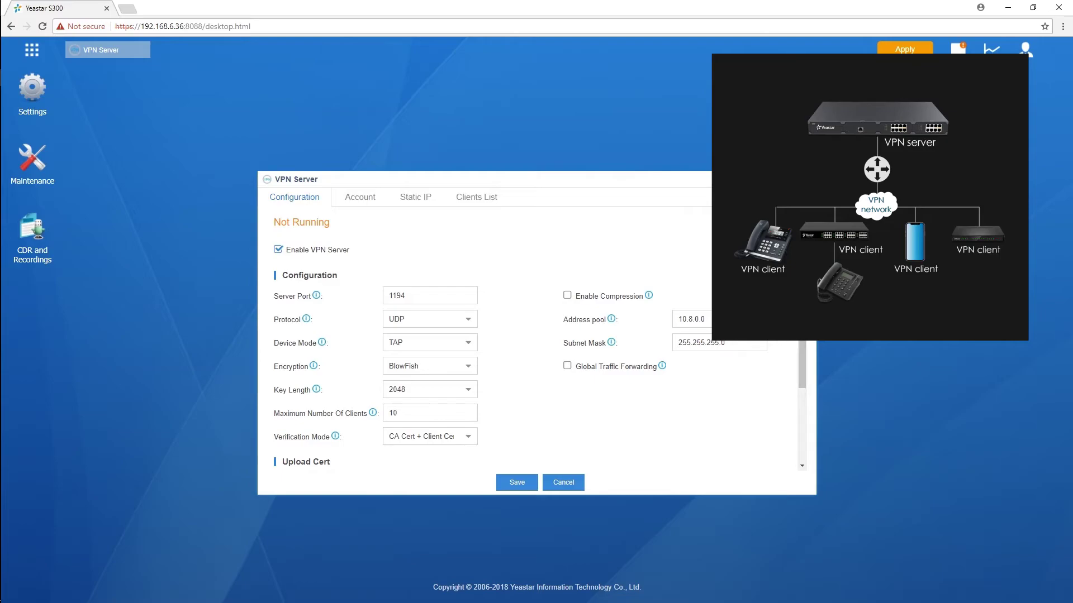
scroll(531, 341, "down", 2)
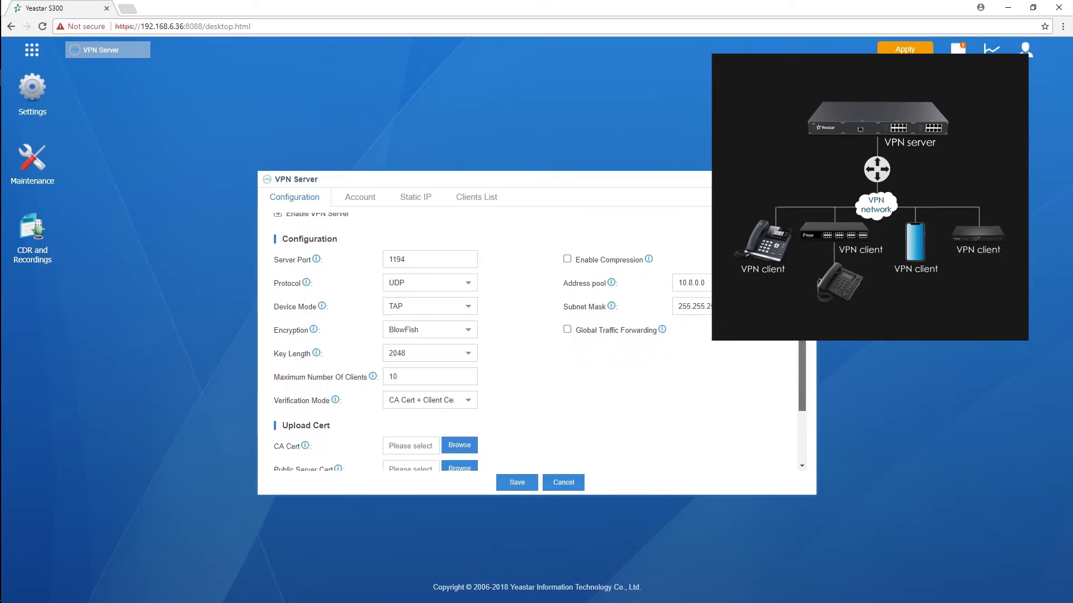
scroll(808, 353, "down", 4)
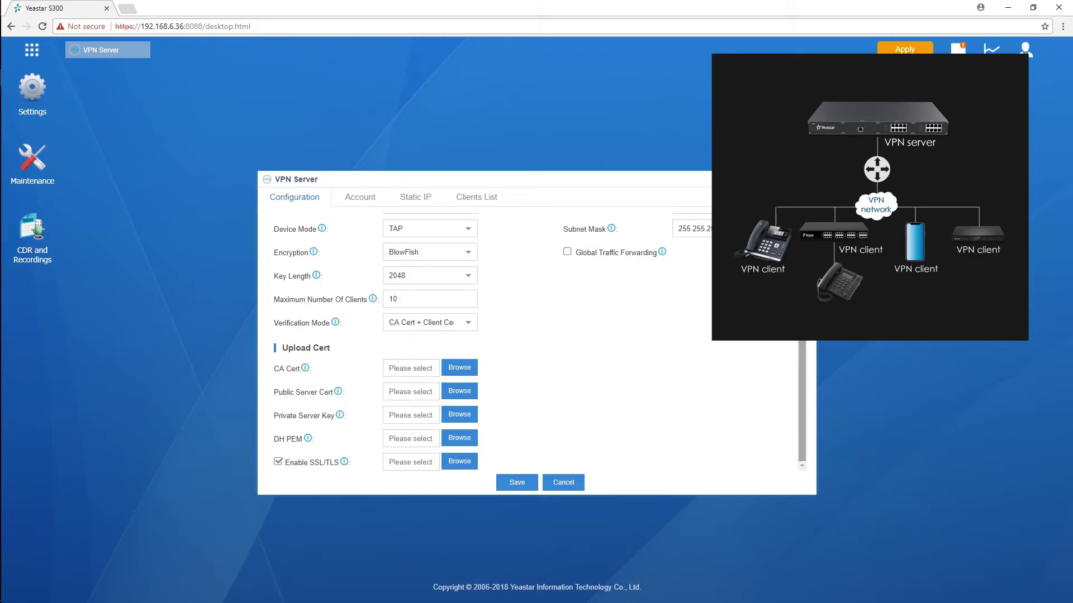
Open Auto Provisioning, browse the Manufacturer list in the Add device form, then cancel.
left_click(33, 52)
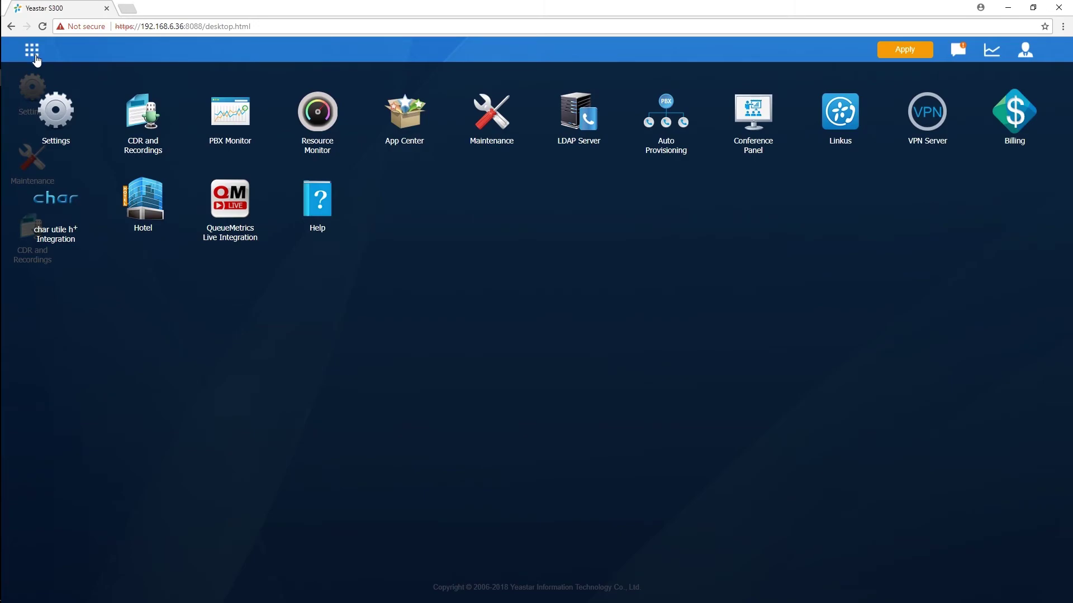
left_click(683, 129)
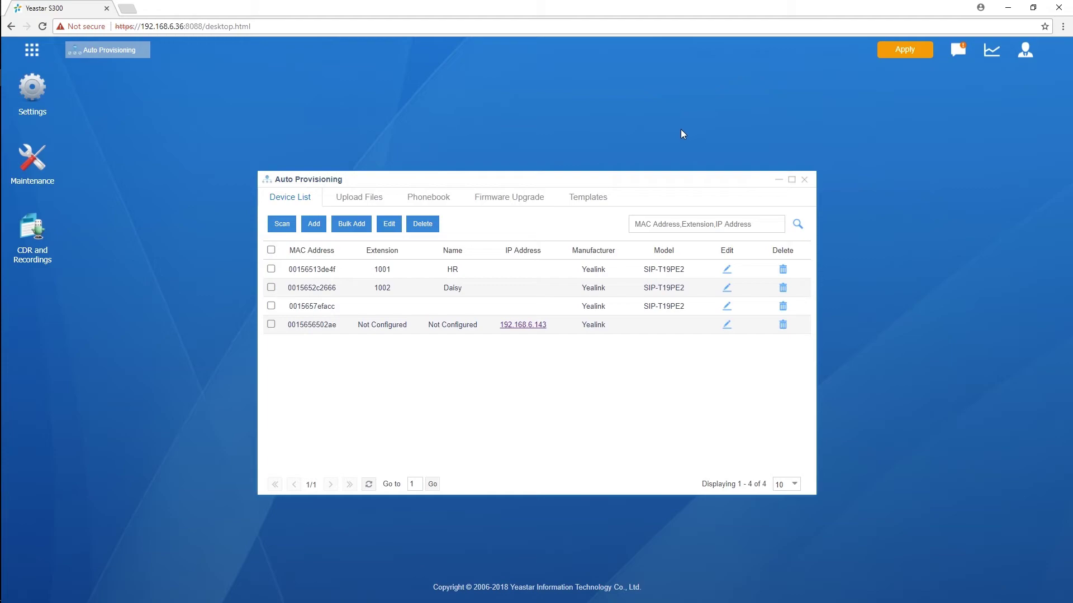
left_click(310, 224)
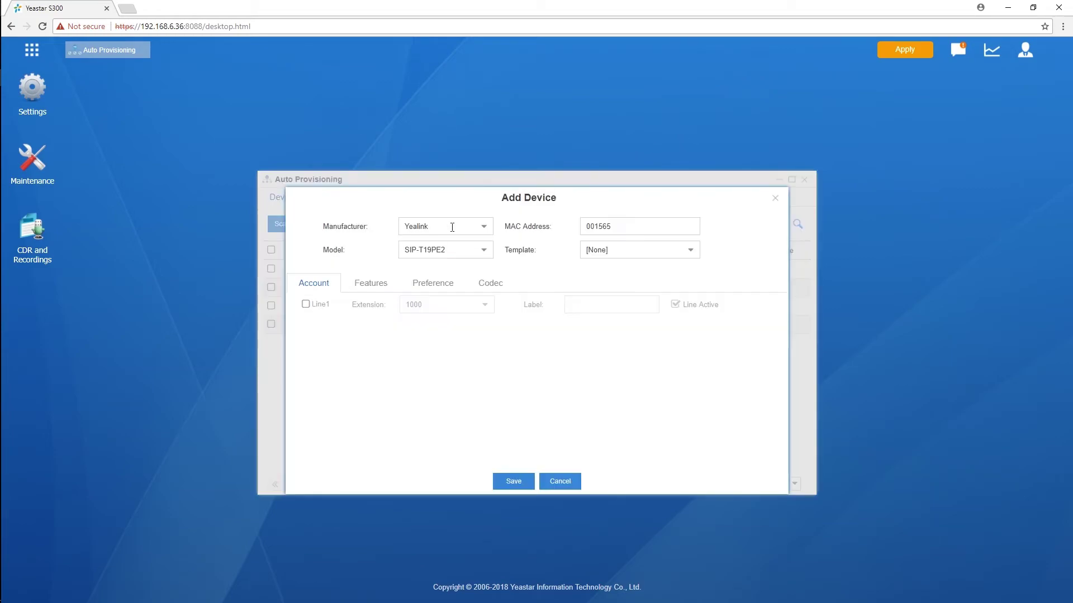
left_click(483, 226)
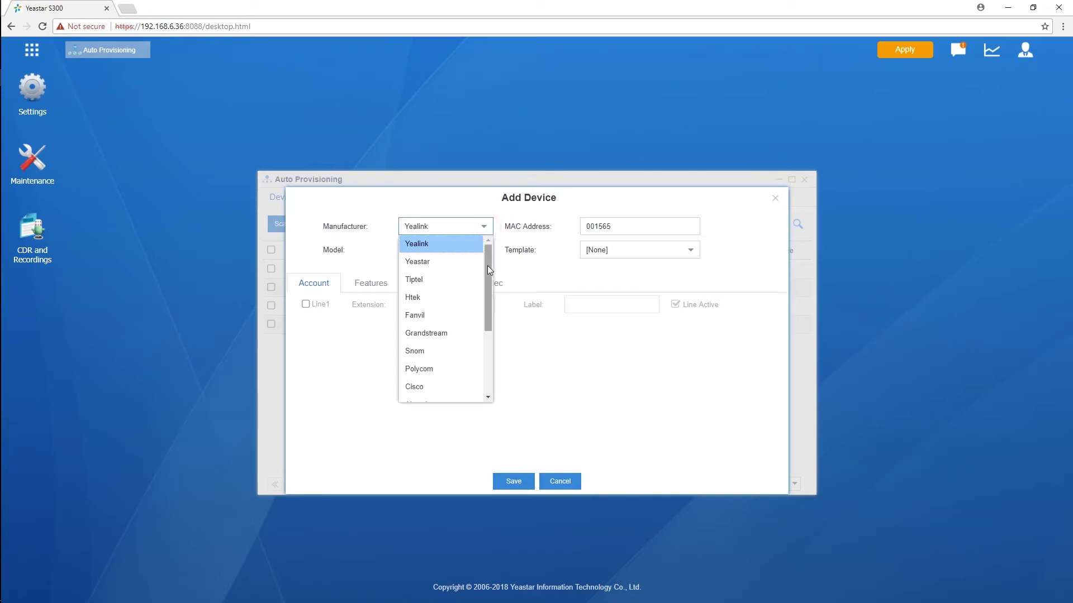
left_click_drag(487, 267, 486, 332)
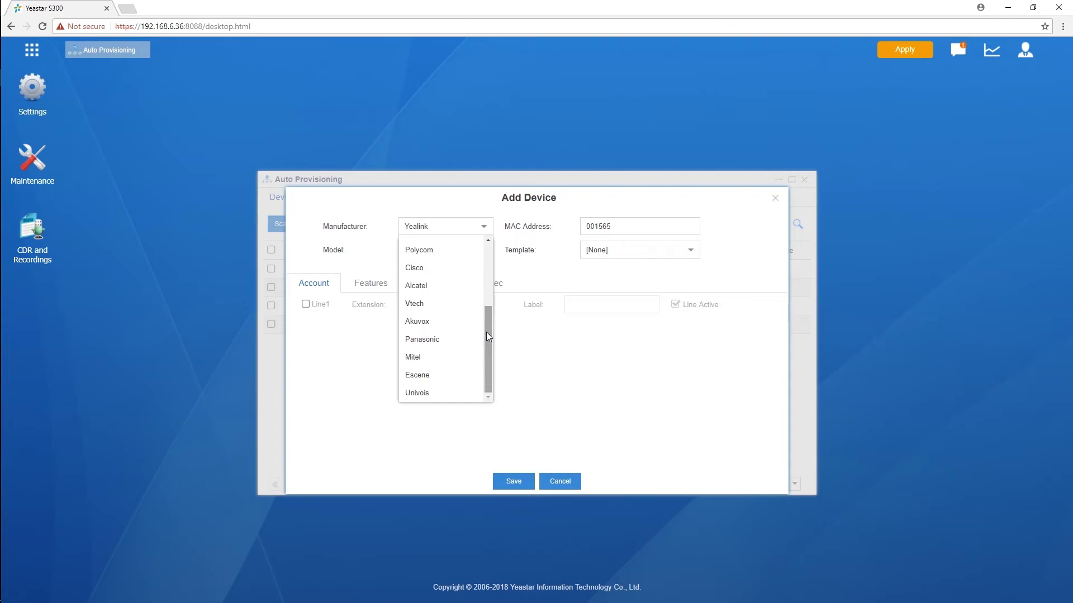
left_click(560, 481)
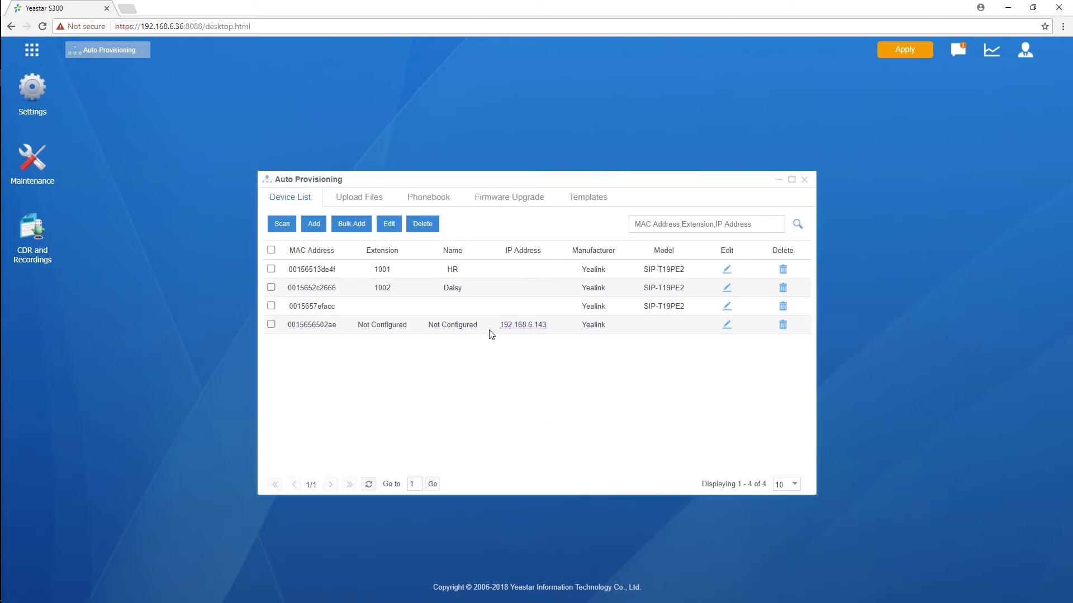
Review the Files, Phonebook, Firmware Upgrade and Templates tabs, then close Auto Provisioning.
left_click(370, 199)
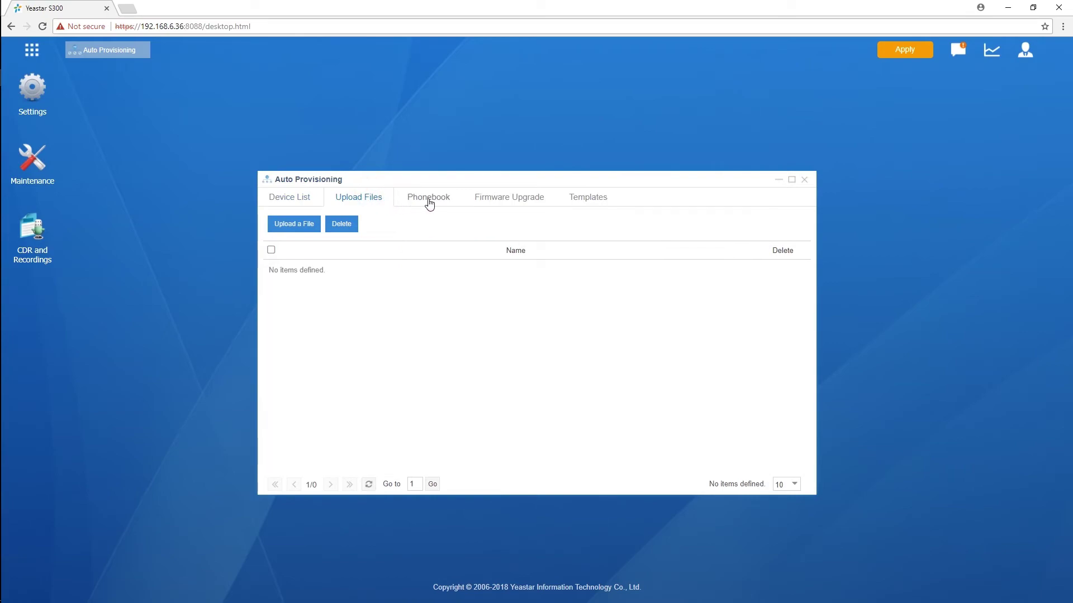
left_click(430, 201)
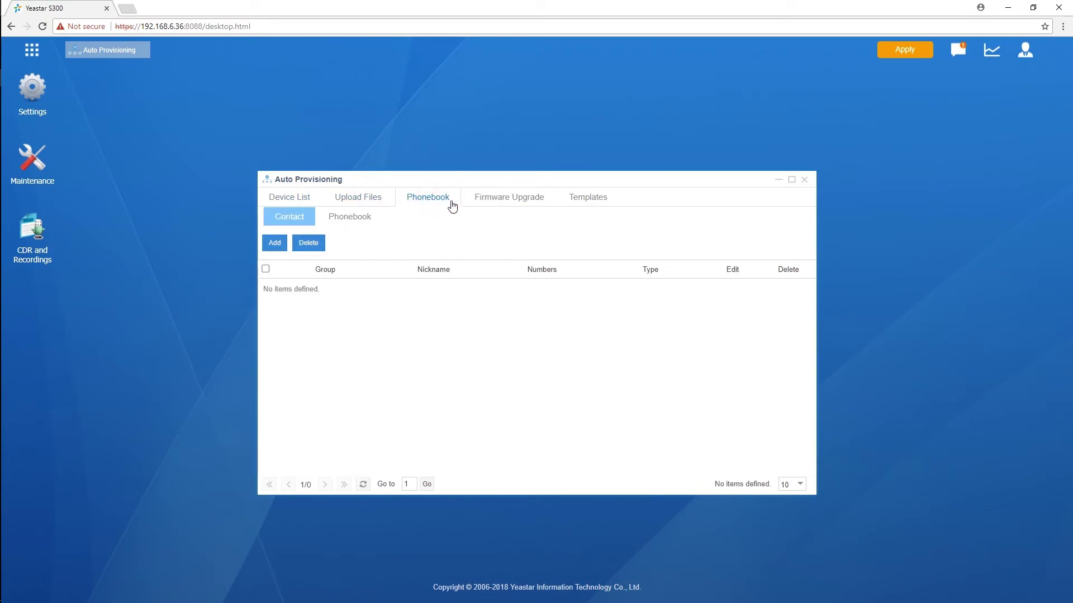
left_click(504, 199)
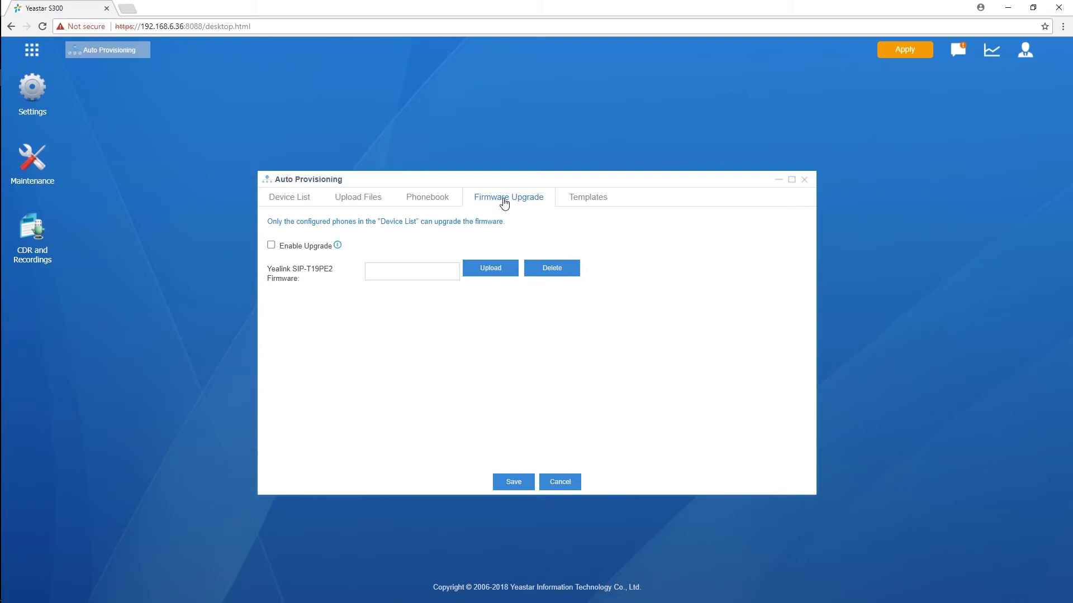
left_click(597, 199)
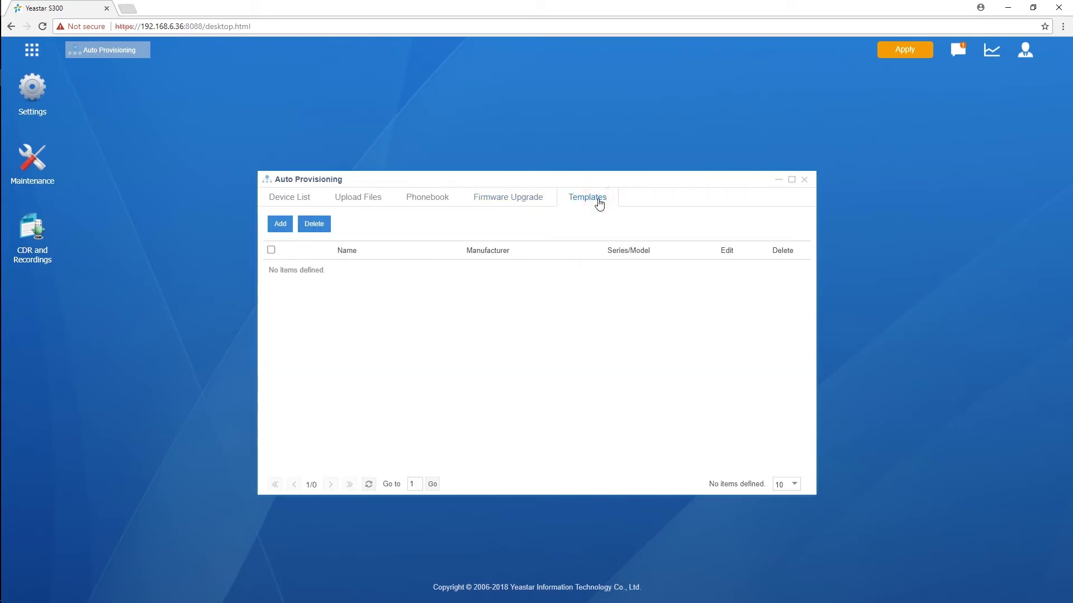
left_click(804, 179)
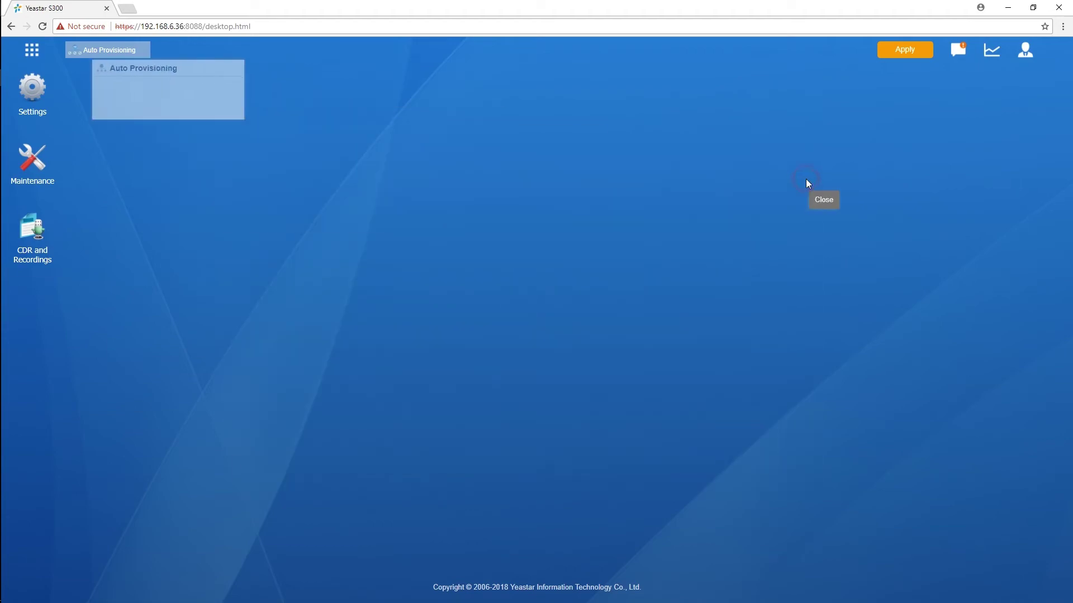
Open the LDAP Server app to review its ou=pbx,dc=pbx,dc=com phonebook node.
left_click(36, 53)
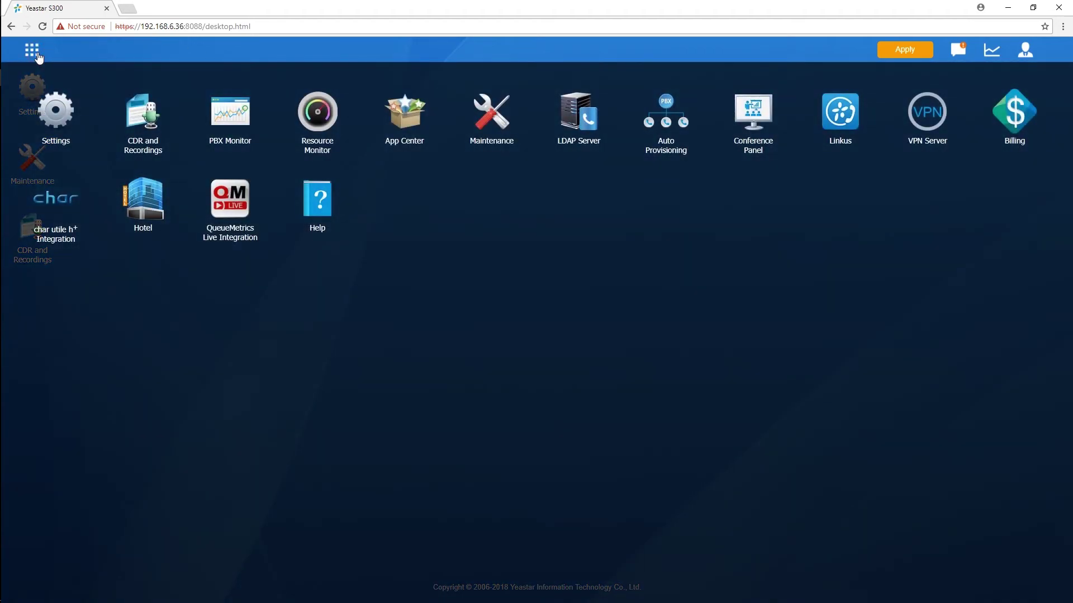
left_click(570, 122)
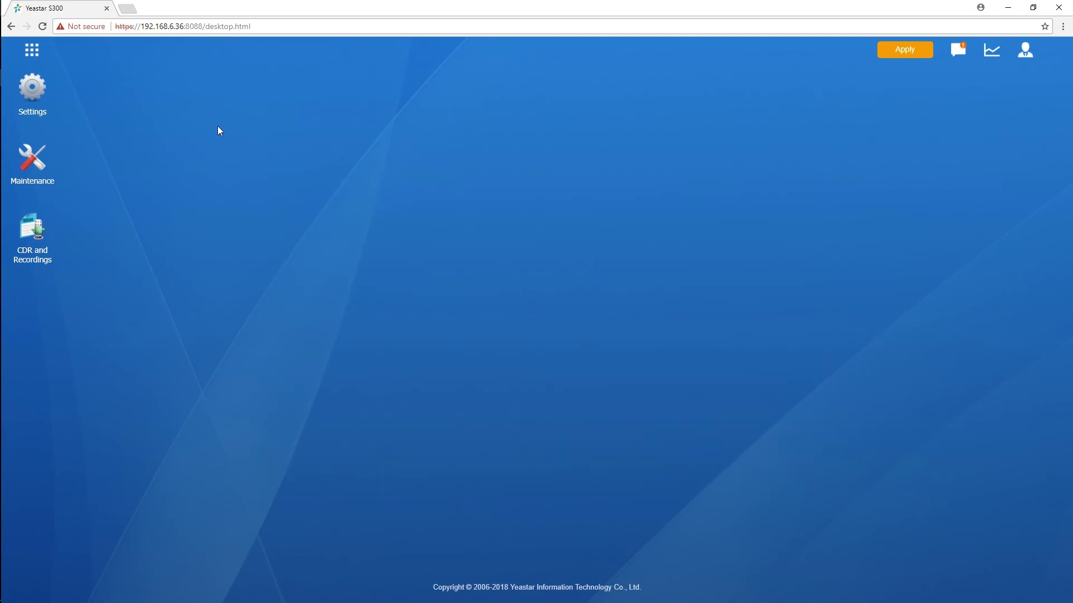
Show the app launcher listing Settings, Linkus, VPN Server, Billing, Hotel and the other apps.
left_click(32, 51)
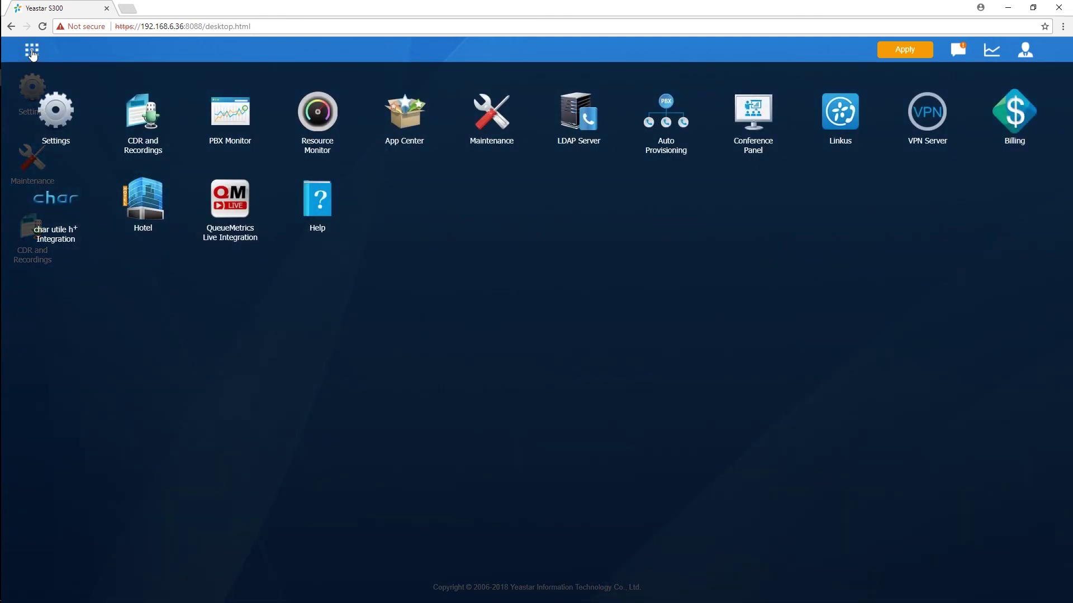